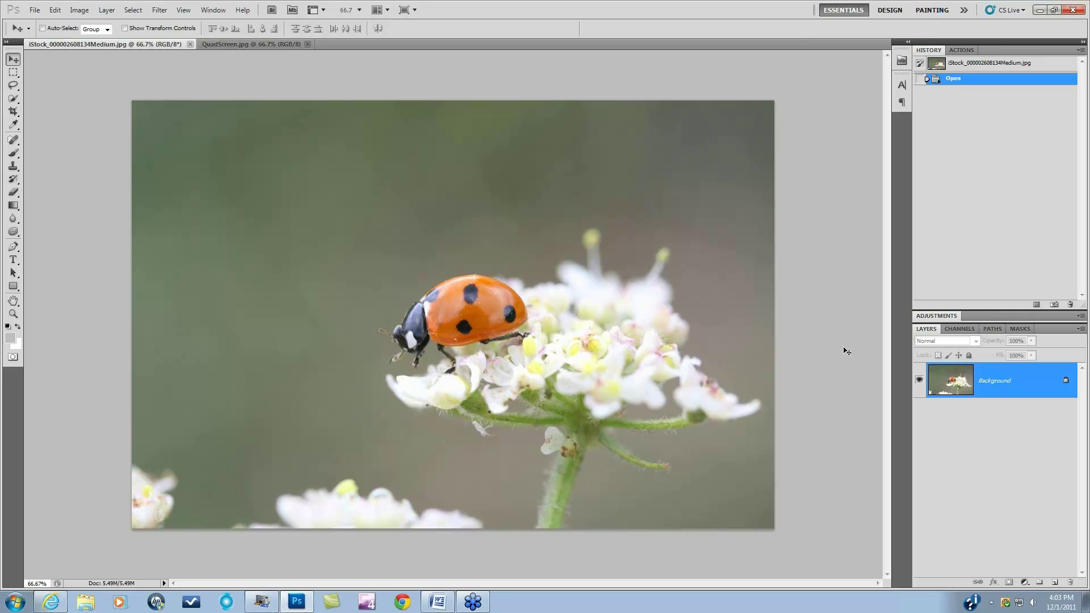
Duplicate the Background layer and run Filter > Topaz Labs > Topaz Adjust 5 on the copy
left_click_drag(1015, 389, 1055, 583)
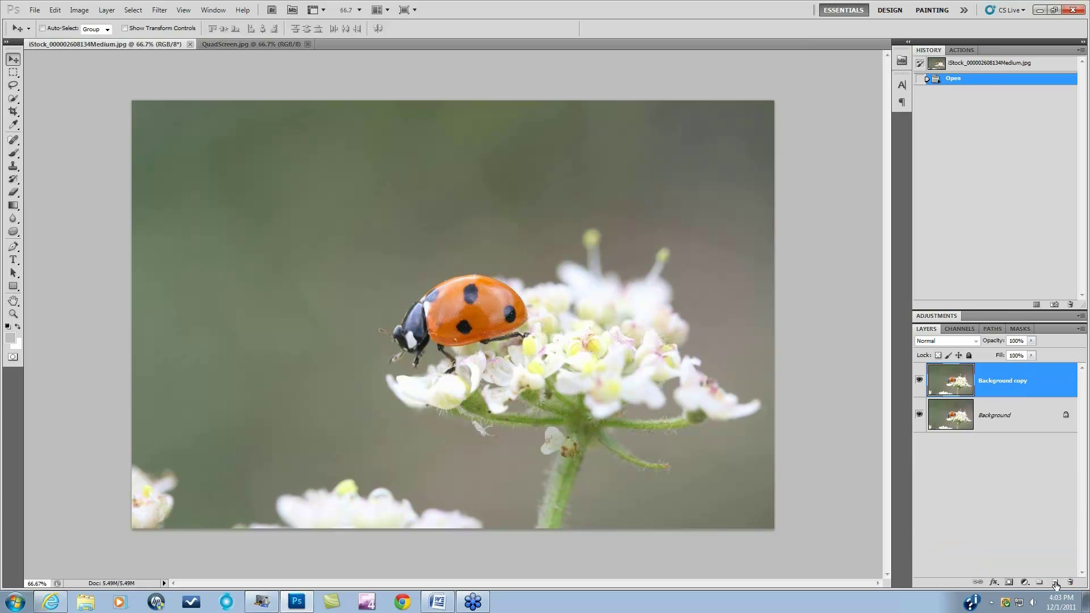
left_click(159, 10)
mouse_move(212, 268)
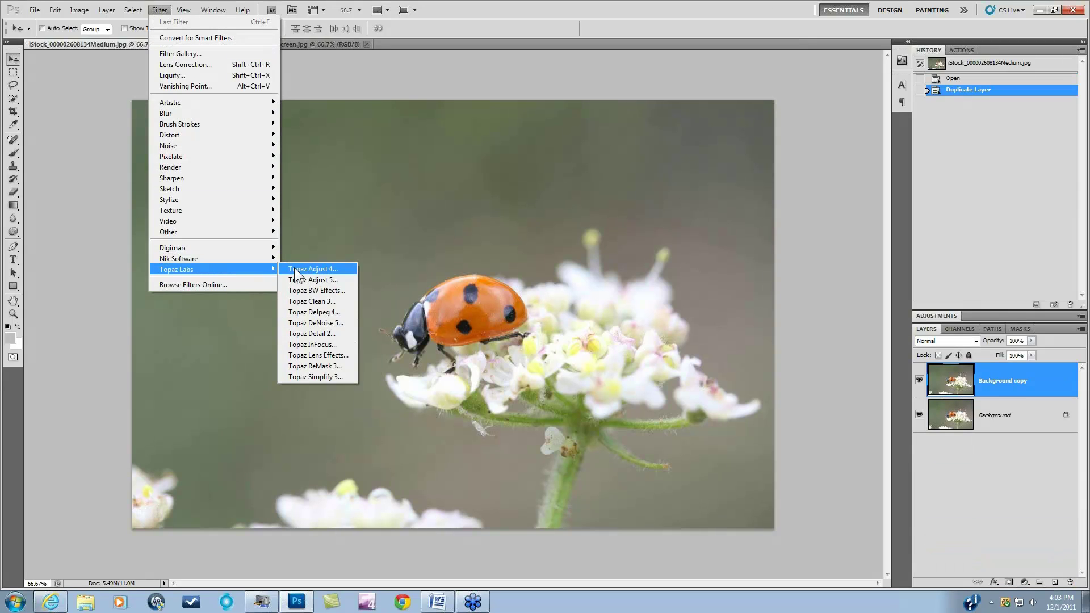
left_click(294, 277)
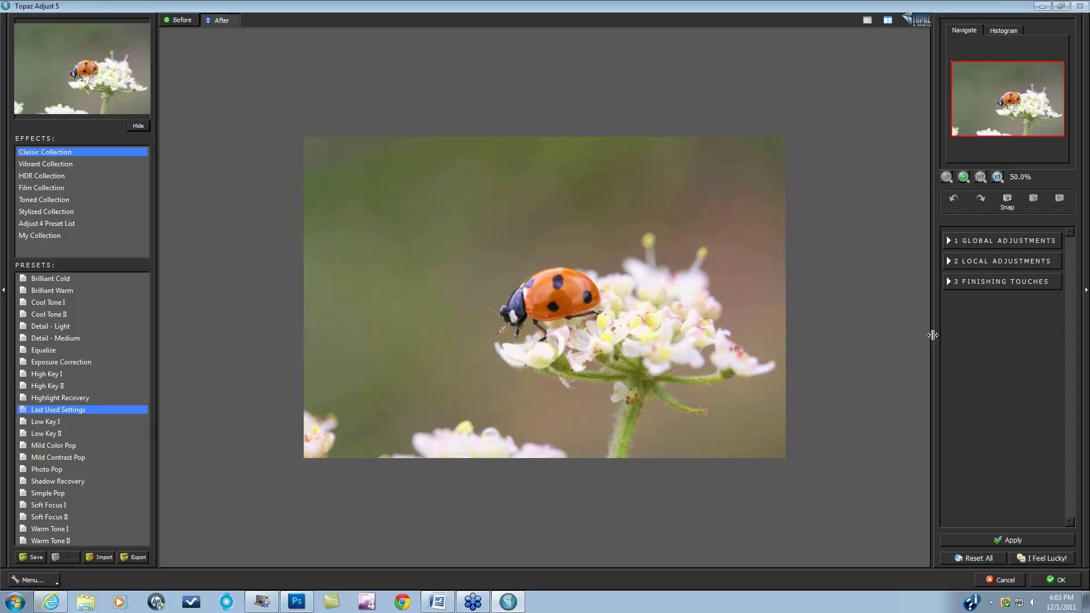
Reset all settings and enable the Warmth finishing touch
left_click(970, 556)
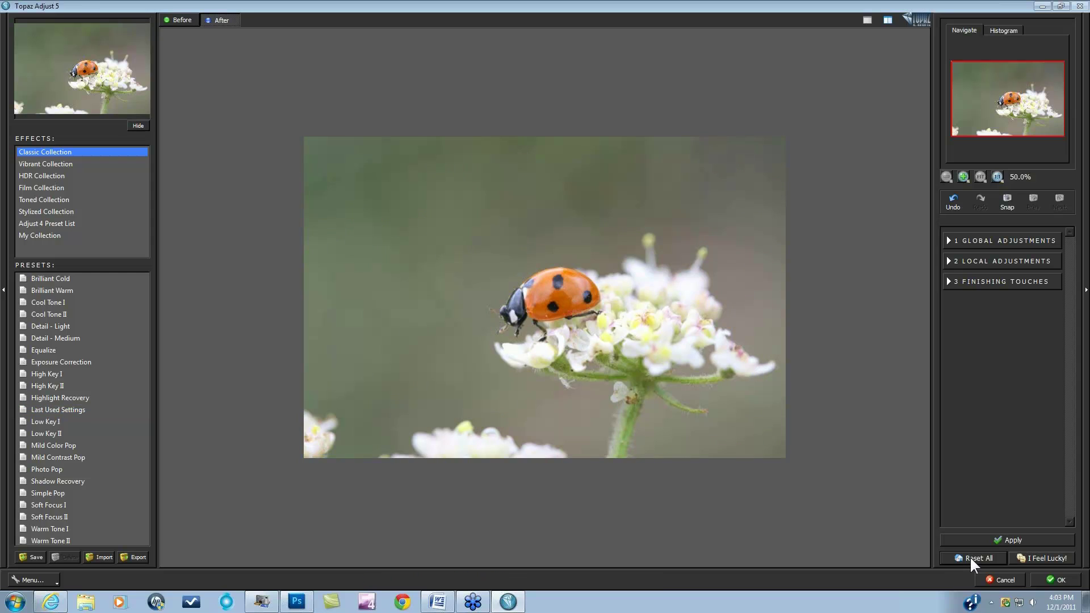
left_click(949, 282)
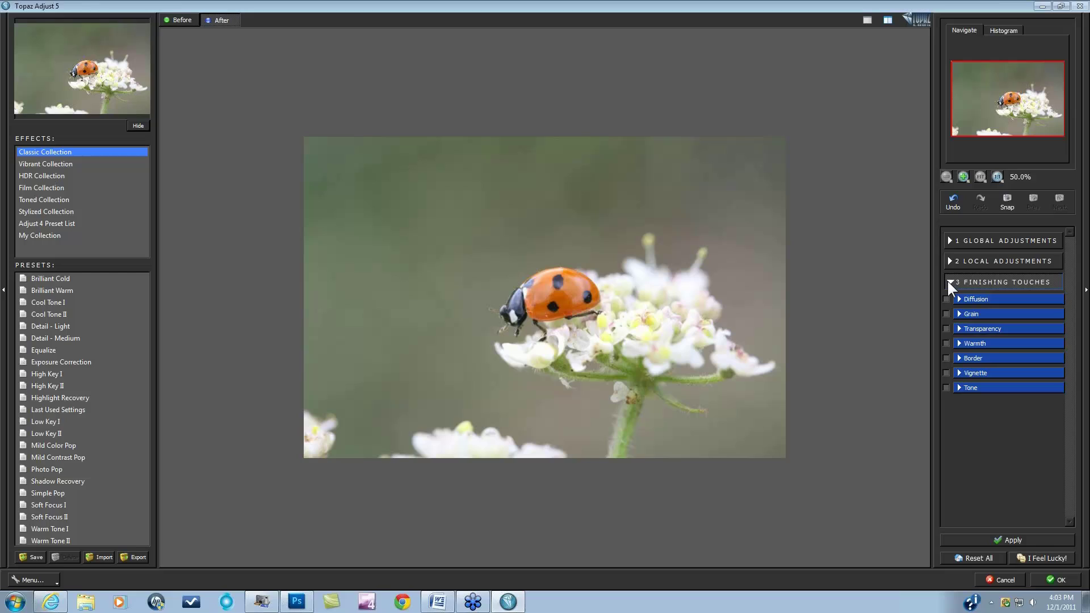
left_click(959, 343)
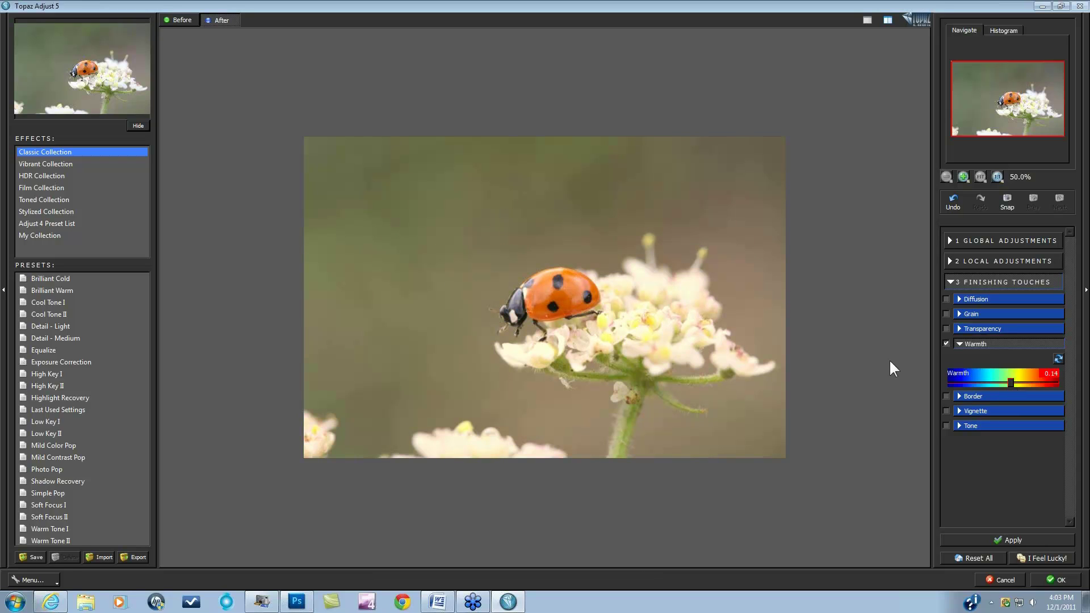
Set Warmth to -0.26, toggling Before/After to compare with the original
key("b")
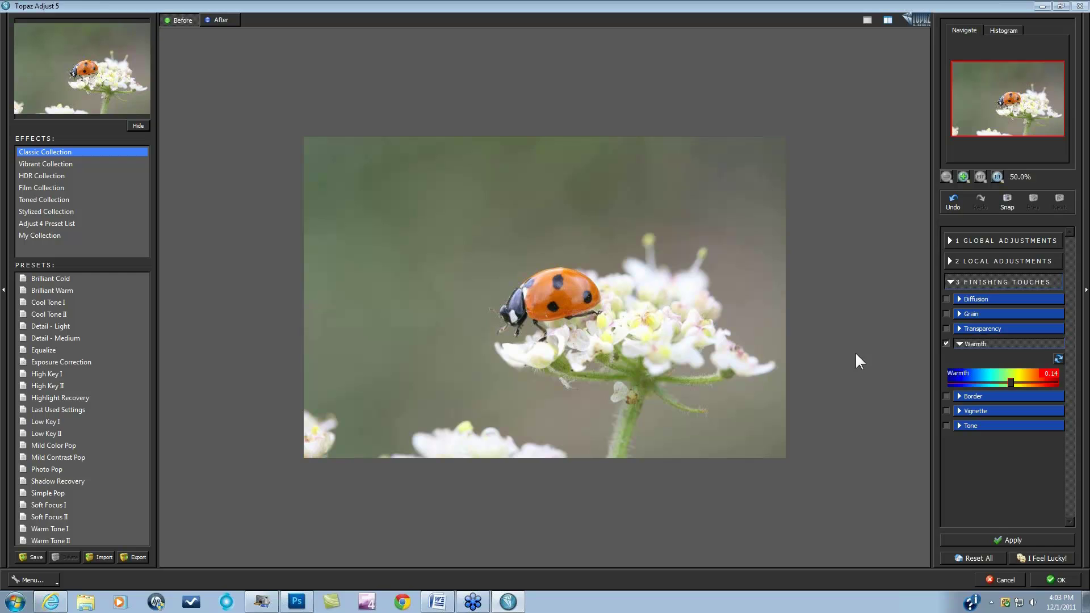
key("b")
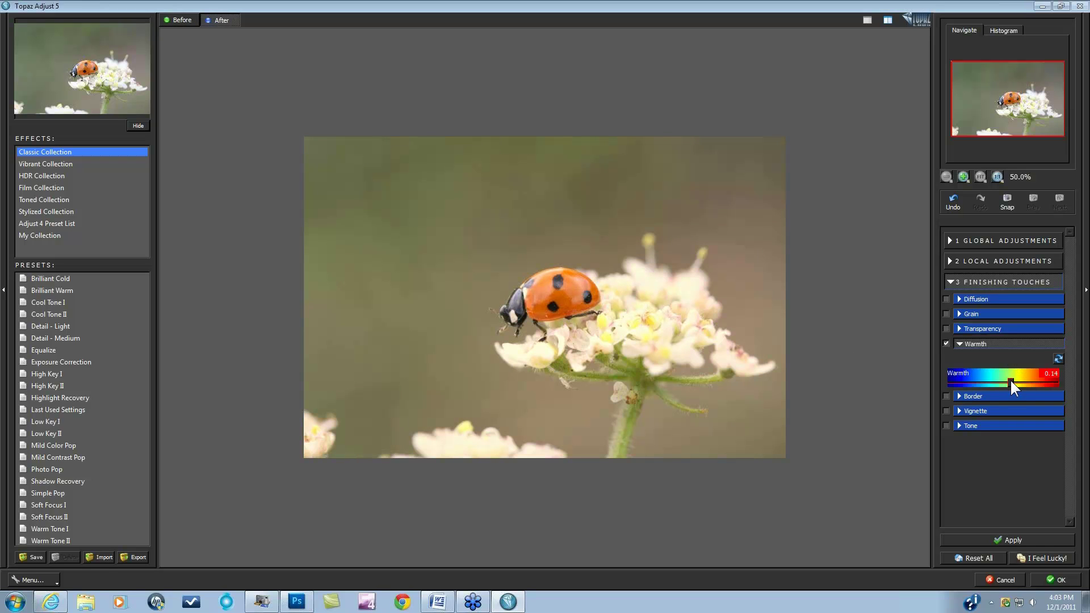
left_click_drag(1000, 382, 998, 382)
key("b")
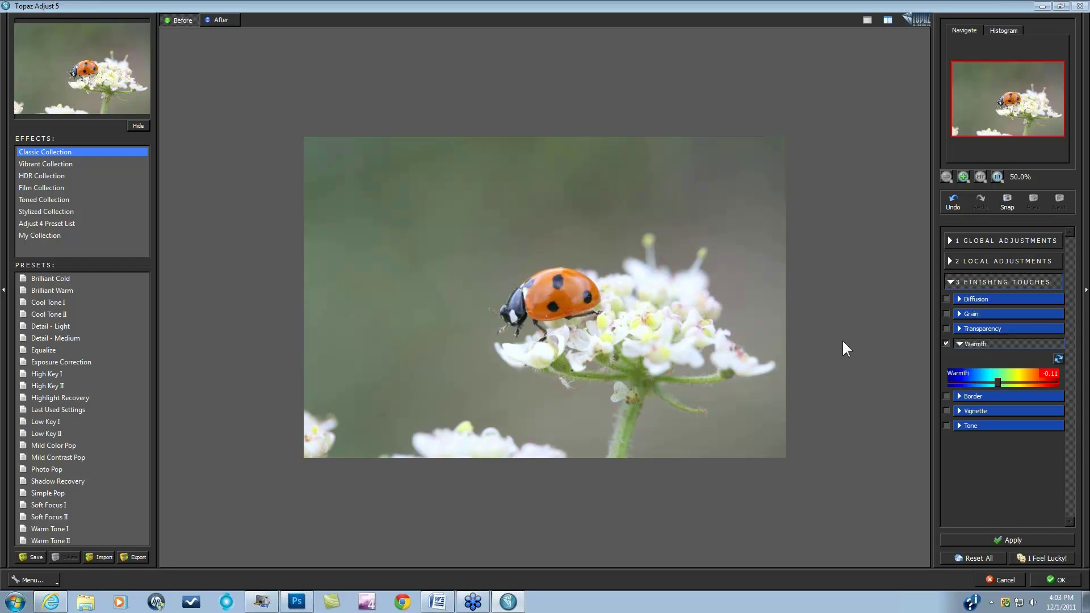
key("b")
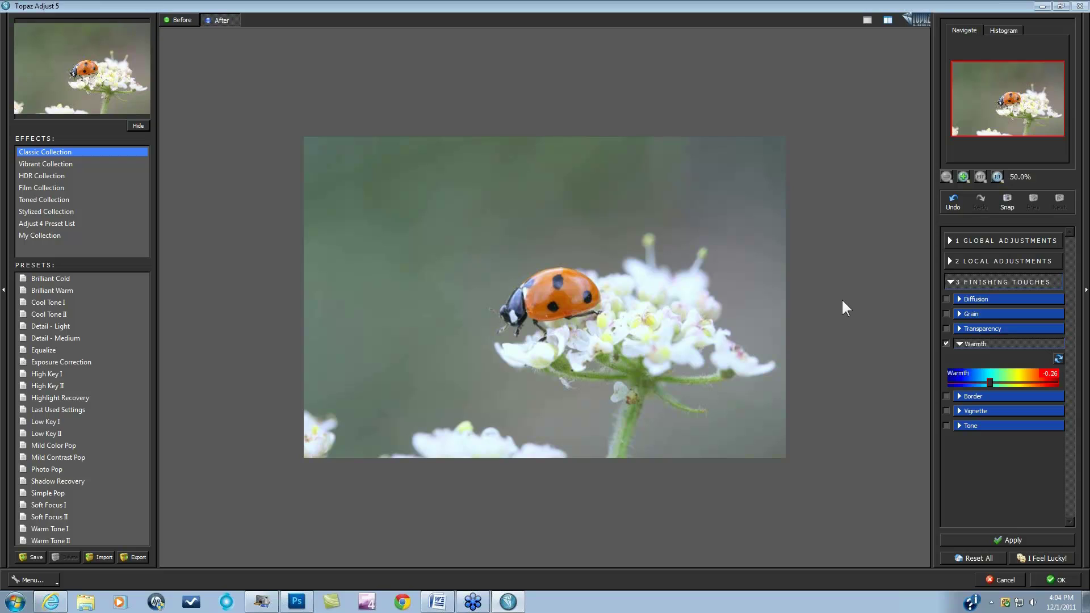
key("b")
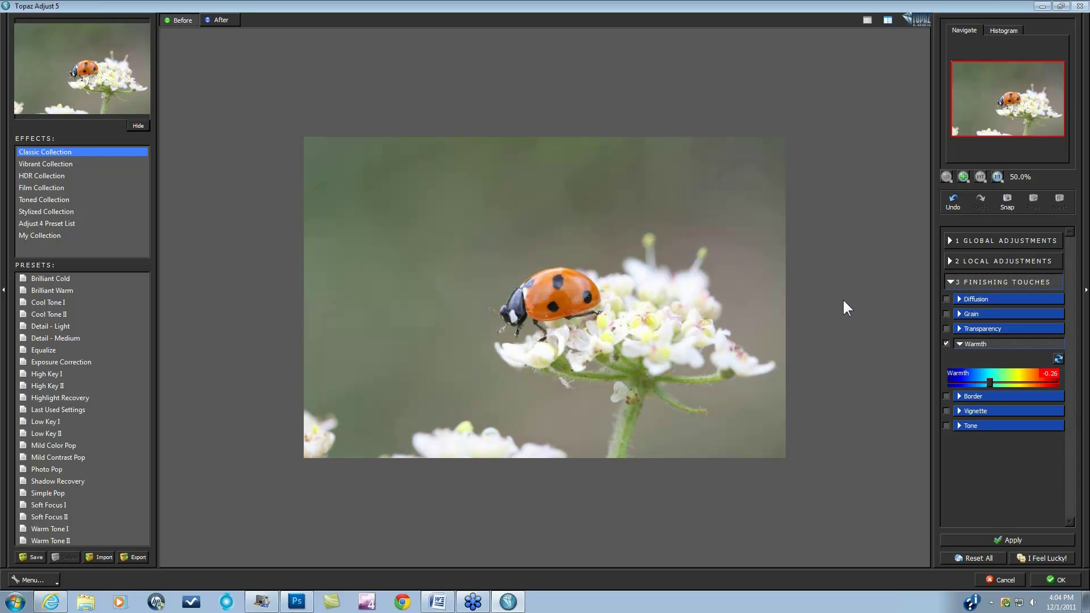
key("b")
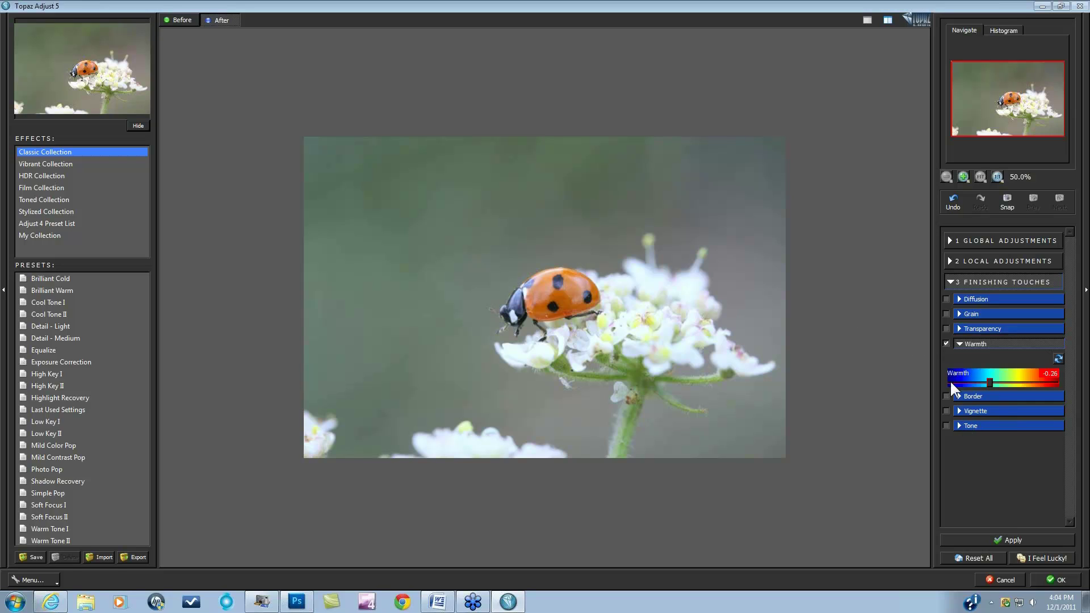
Disable Warmth and show Tone's colour regions 0, 100, 180, 255 and strength 0.75
left_click(946, 344)
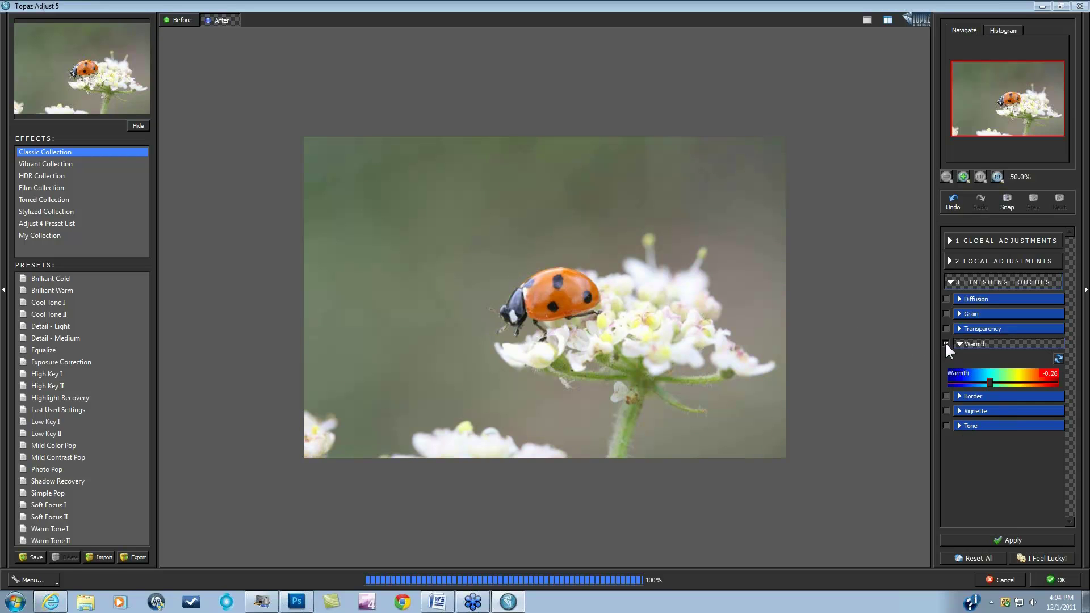
left_click(963, 425)
scroll(1067, 340, "down", 2)
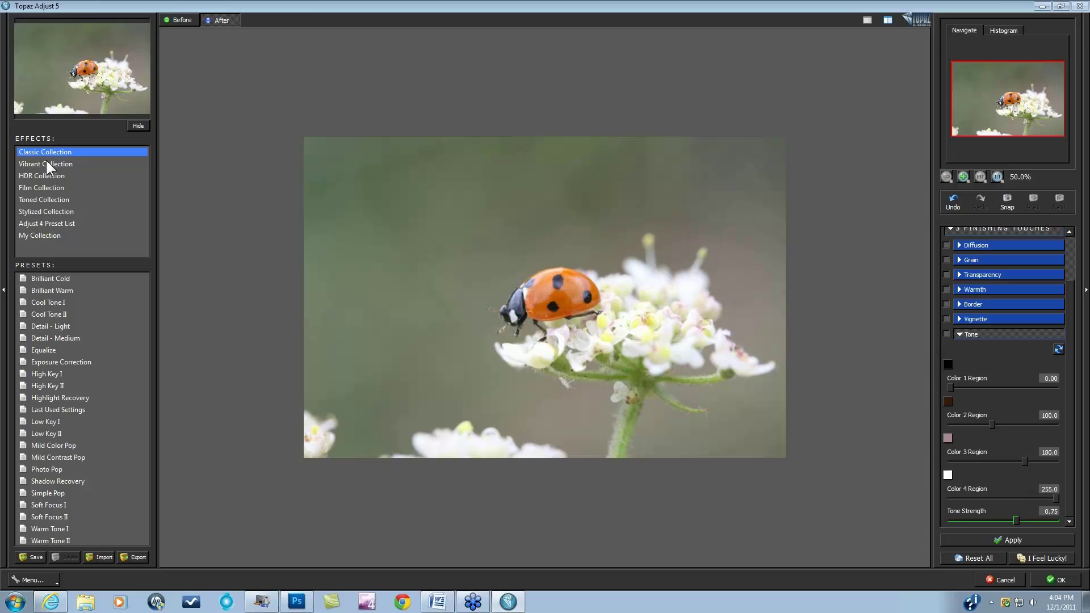
Apply the Vibrant Collection's Autumn preset and inspect its Tone colour regions
left_click(46, 162)
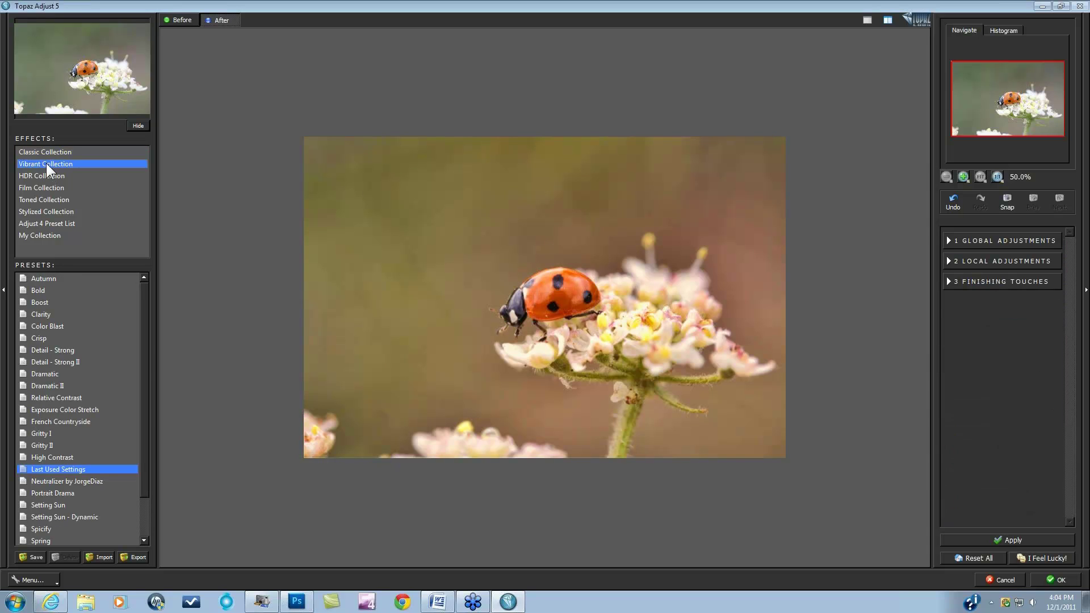
left_click(61, 278)
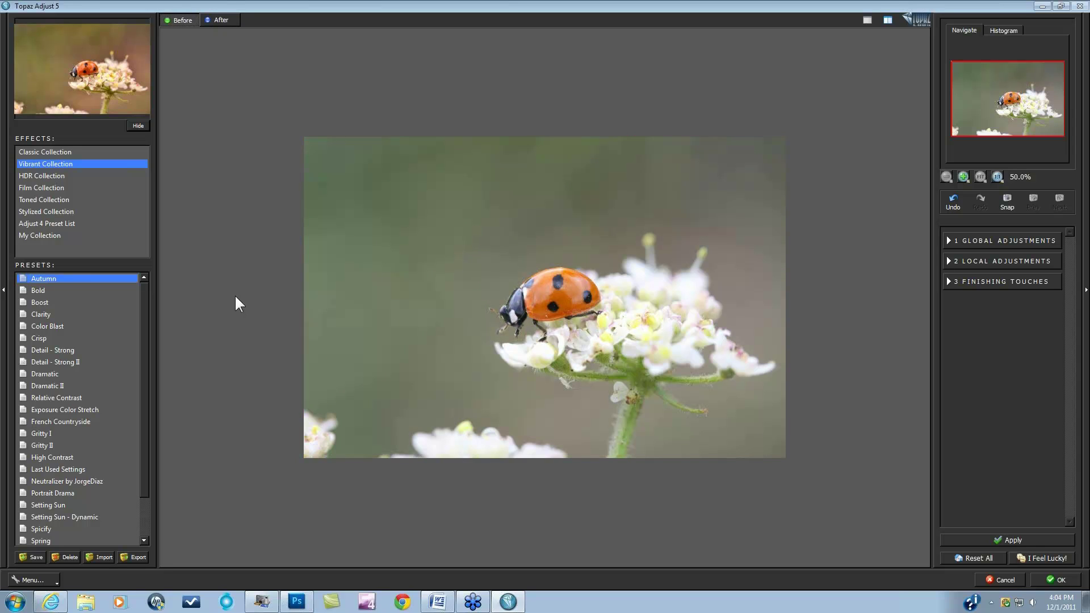
left_click(947, 280)
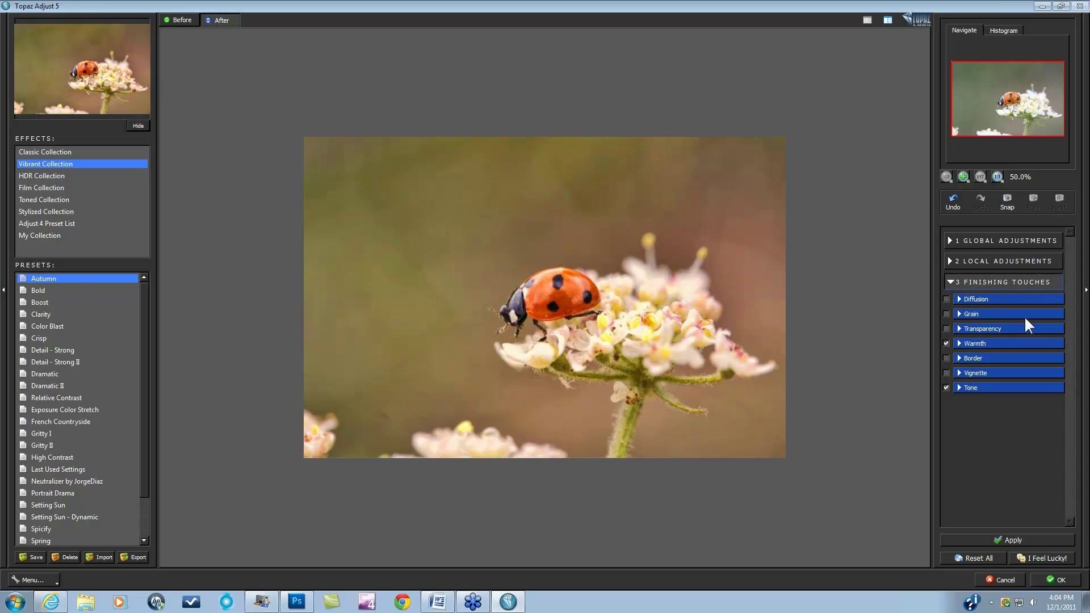
left_click(956, 387)
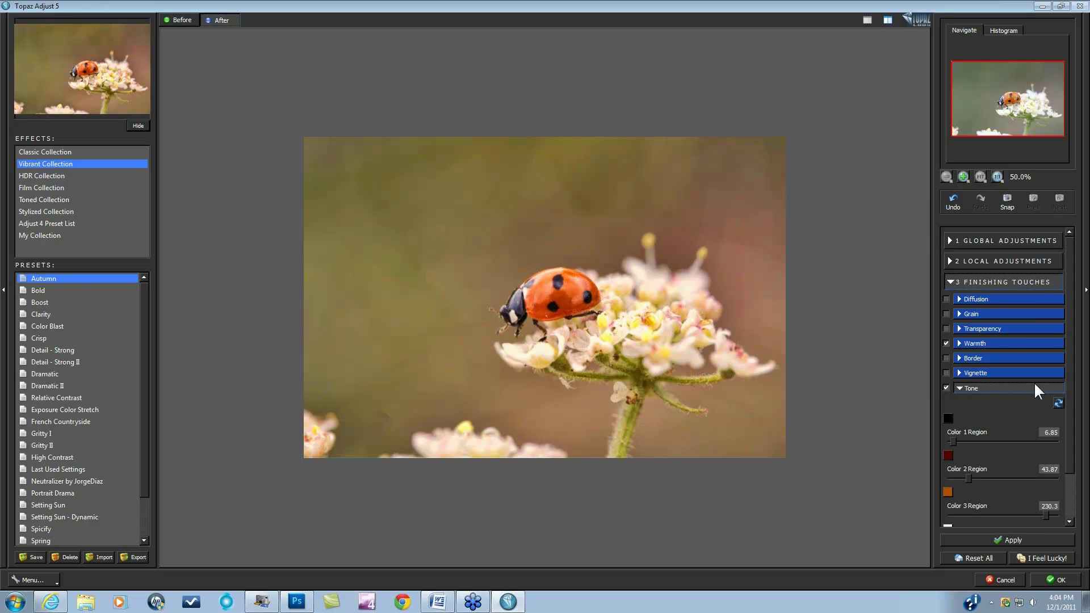
scroll(1047, 409, "down", 3)
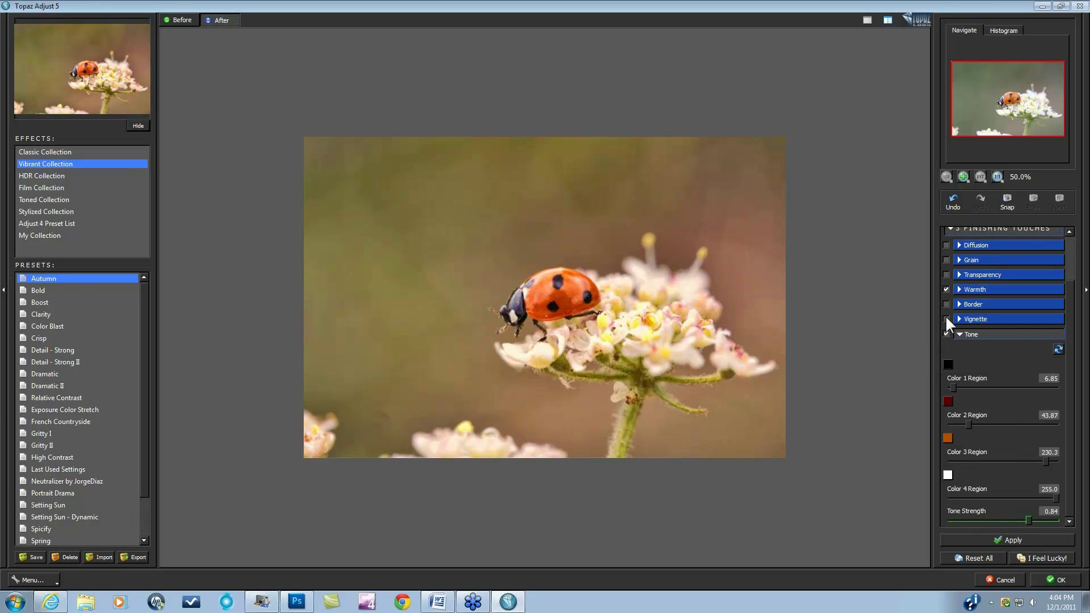
Check Autumn's Warmth setting, then try the Spring and Winter presets
left_click(959, 289)
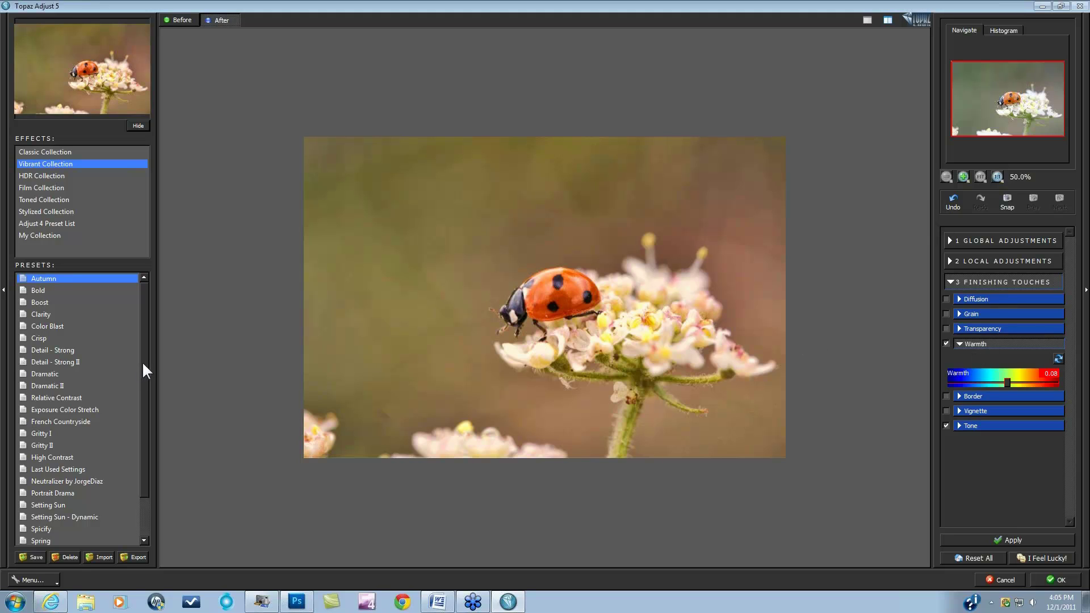
scroll(144, 448, "down", 2)
left_click(46, 491)
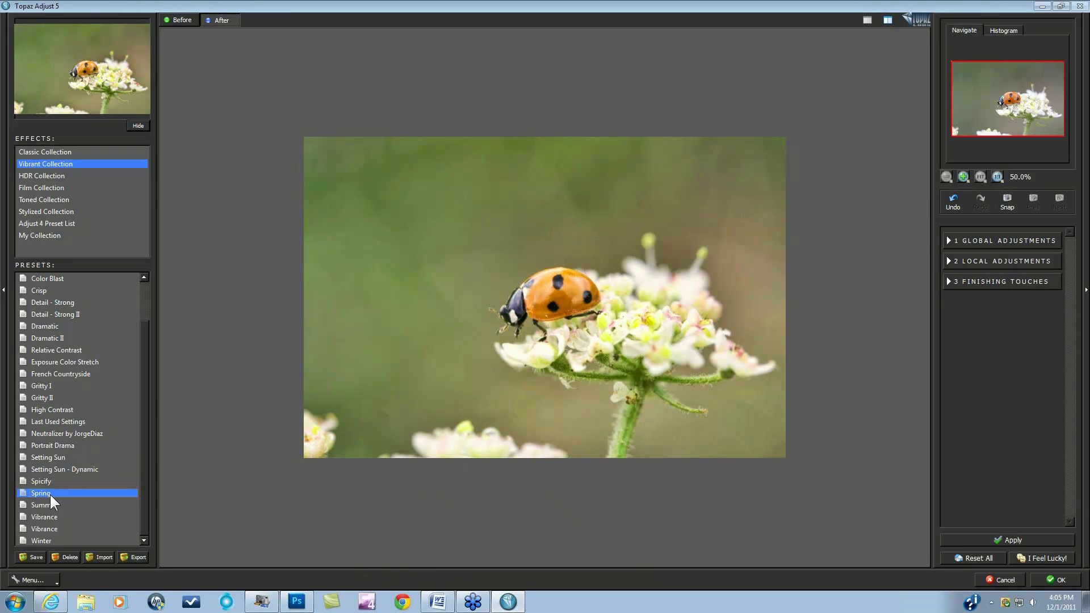
left_click(42, 540)
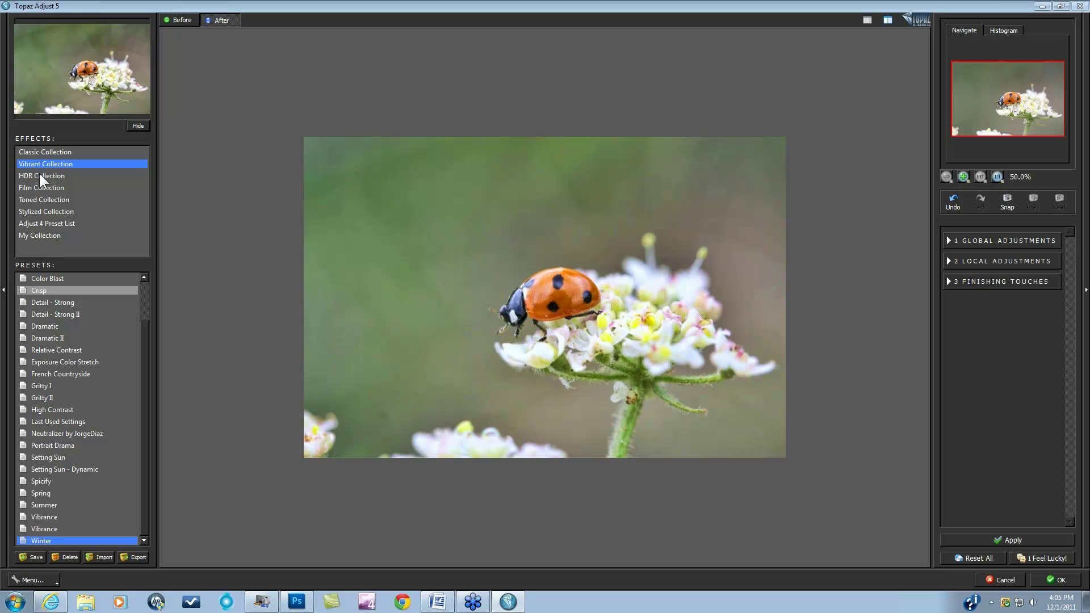
Try Film Collection's Bleach Bypass Warm, then apply Cross Process III and view its Tone regions 0, 42.5, 209.7, 255
left_click(41, 189)
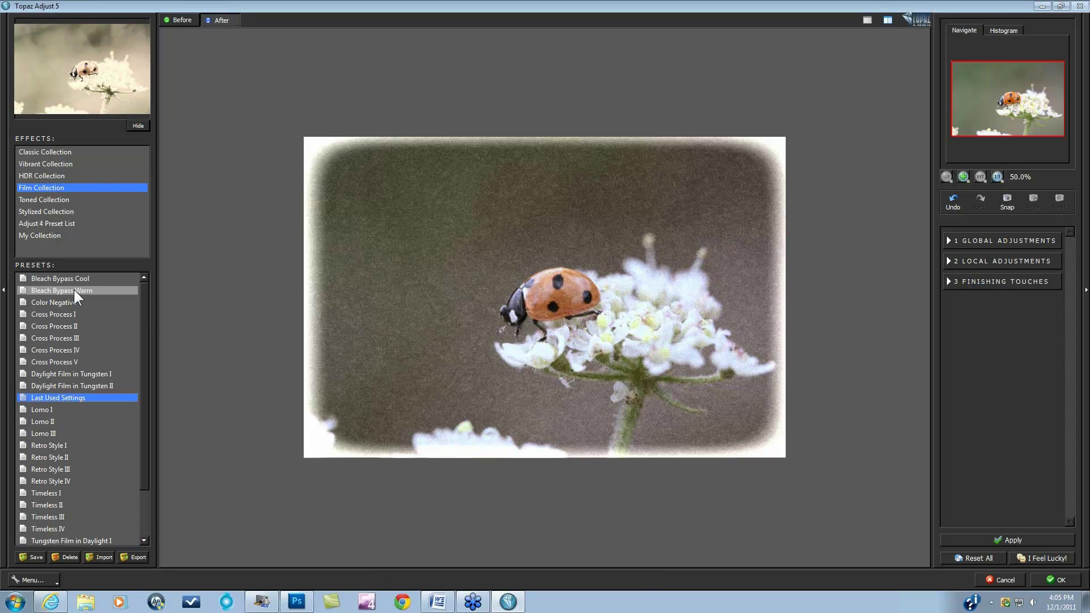
left_click(75, 290)
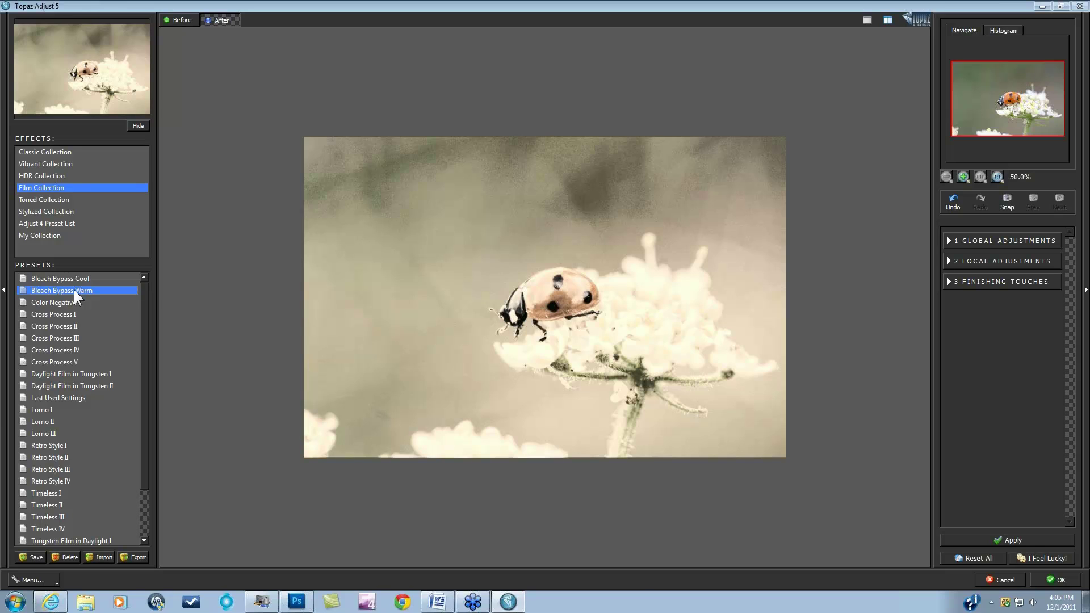
left_click(62, 338)
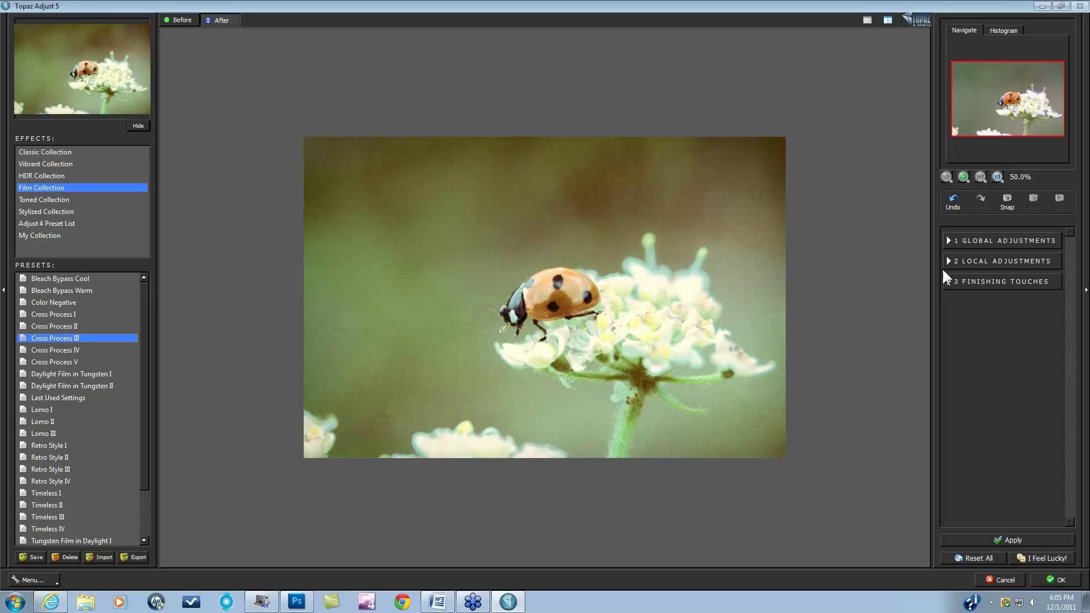
left_click(949, 281)
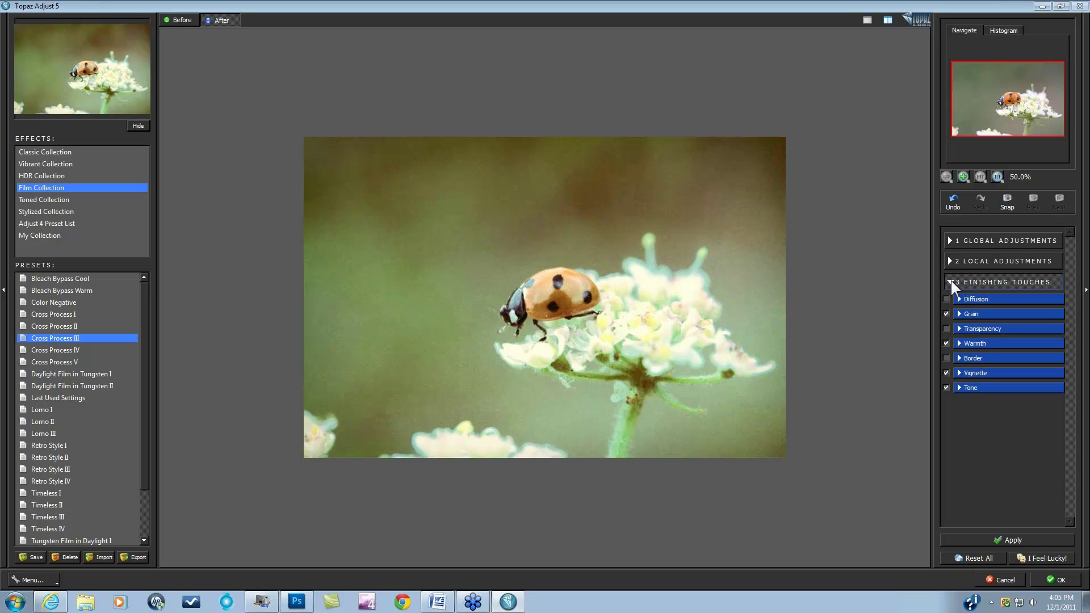
left_click(958, 387)
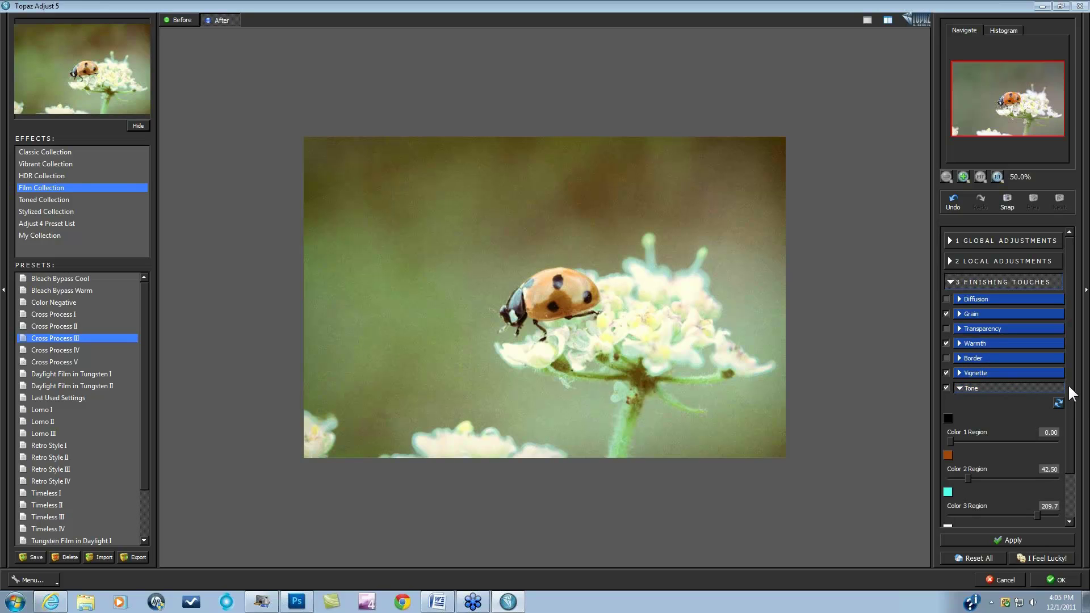
scroll(1067, 384, "down", 3)
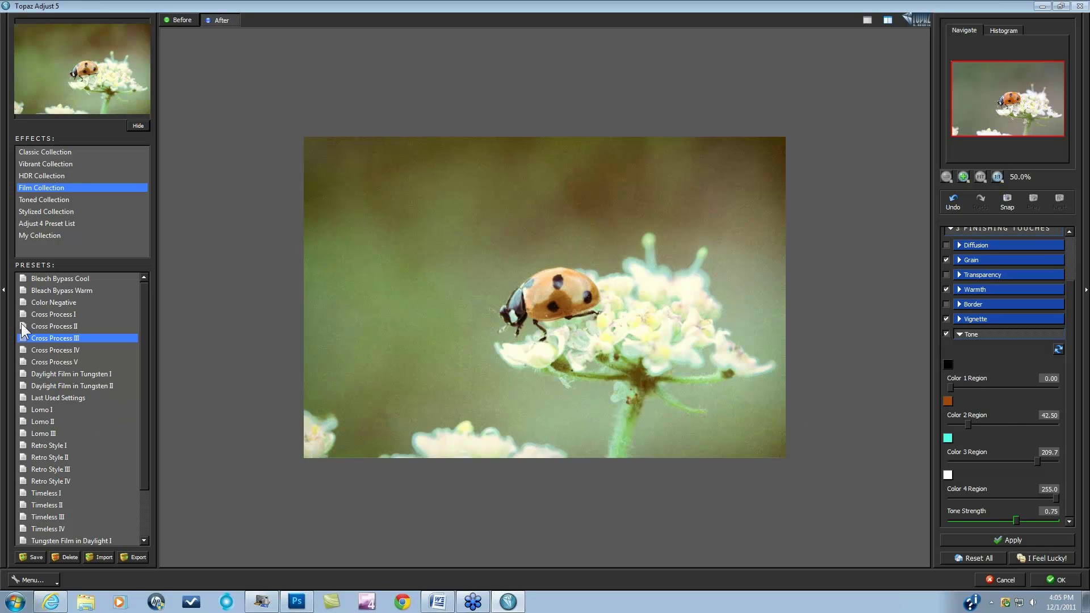
Try Lomo I, then apply the Toned Collection's Brown preset and view Tone regions 47.98, 134.3, 148.0
left_click(43, 408)
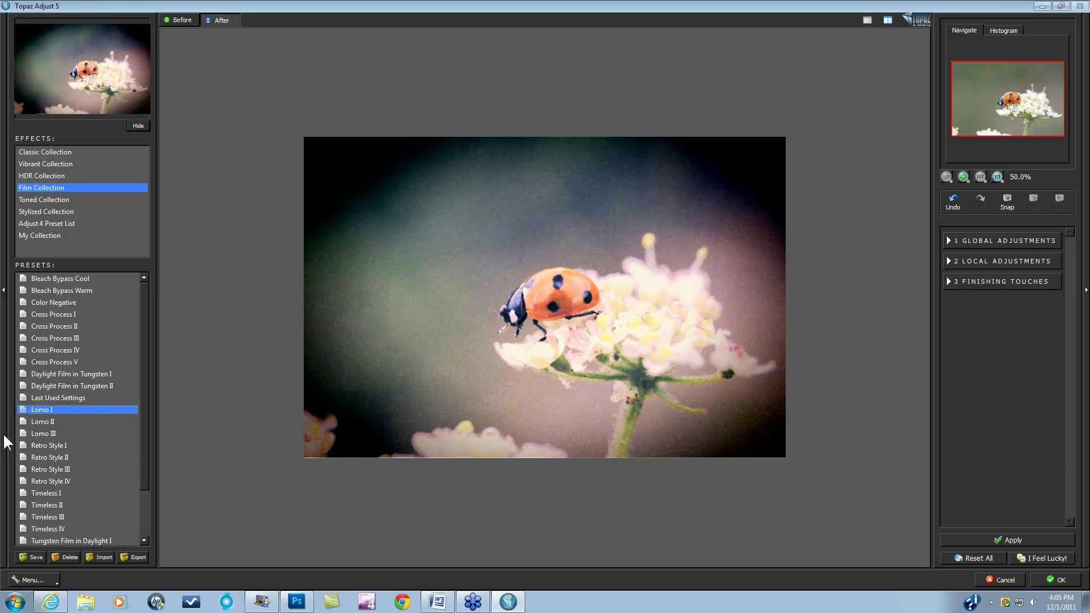
scroll(142, 428, "down", 1)
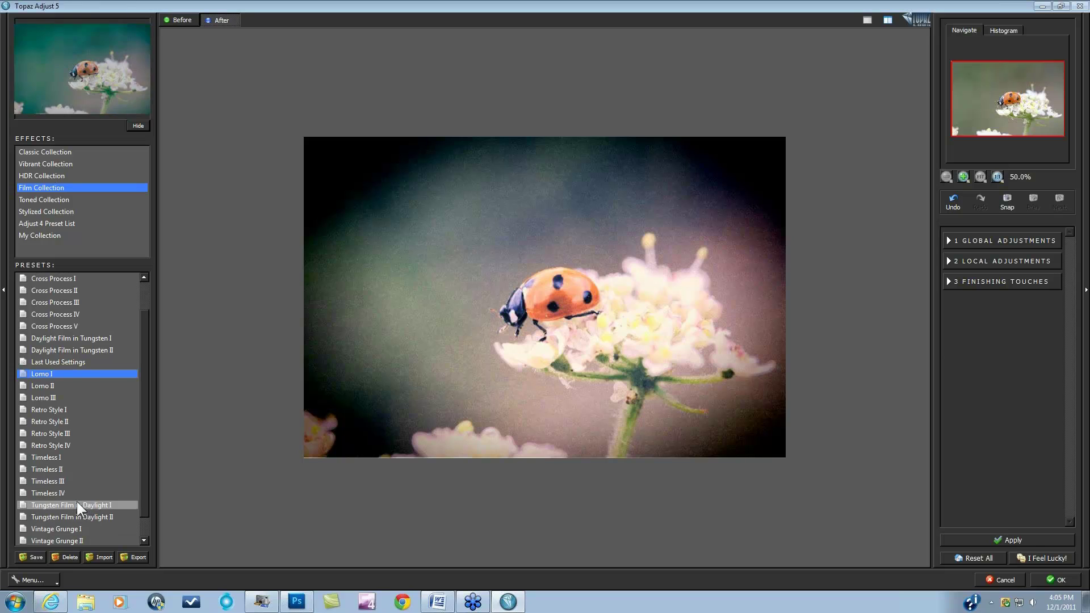
left_click(39, 199)
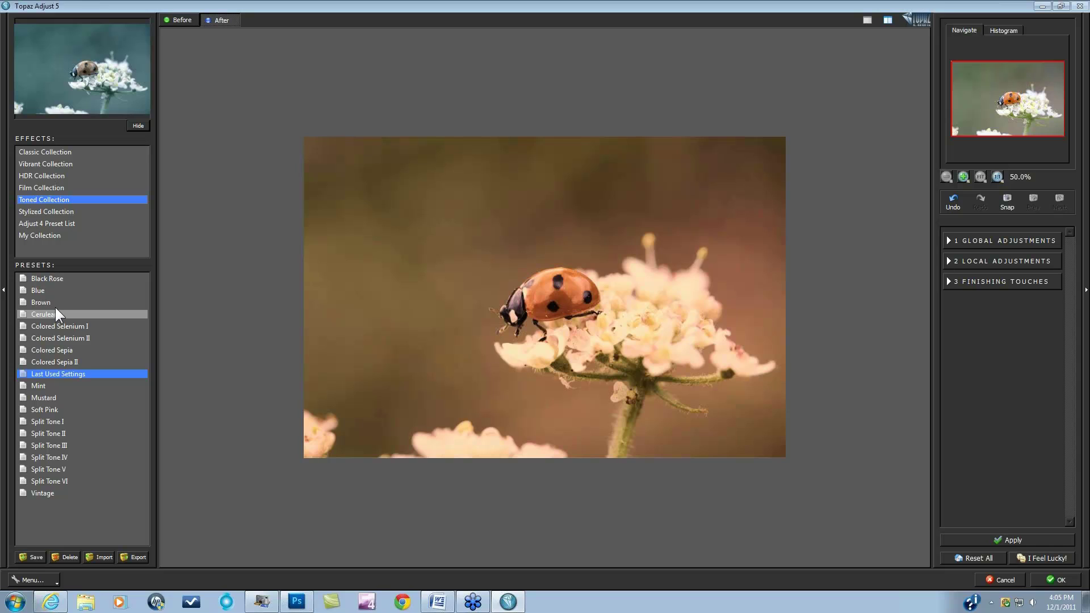
left_click(999, 281)
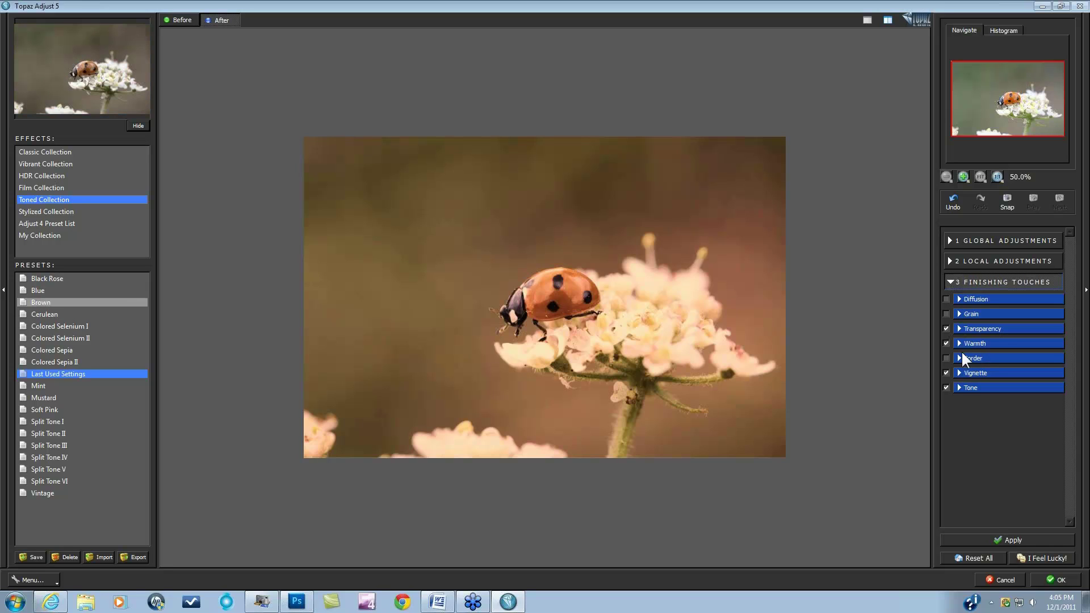
left_click(959, 388)
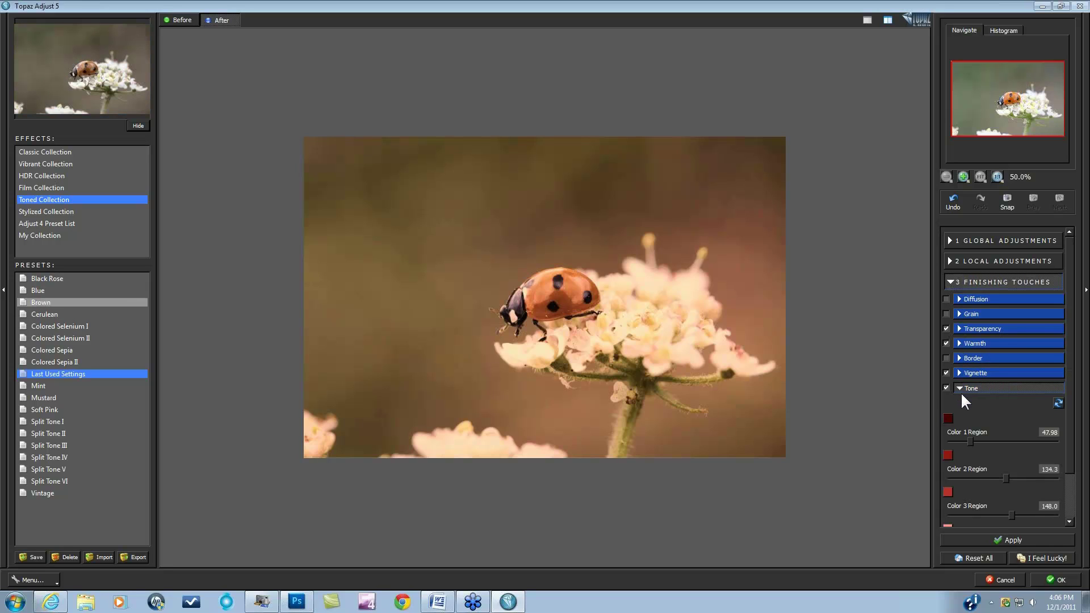
Cancel the filter and review the Quad Tone Revealed chart in QuadScreen.jpg
left_click(1005, 580)
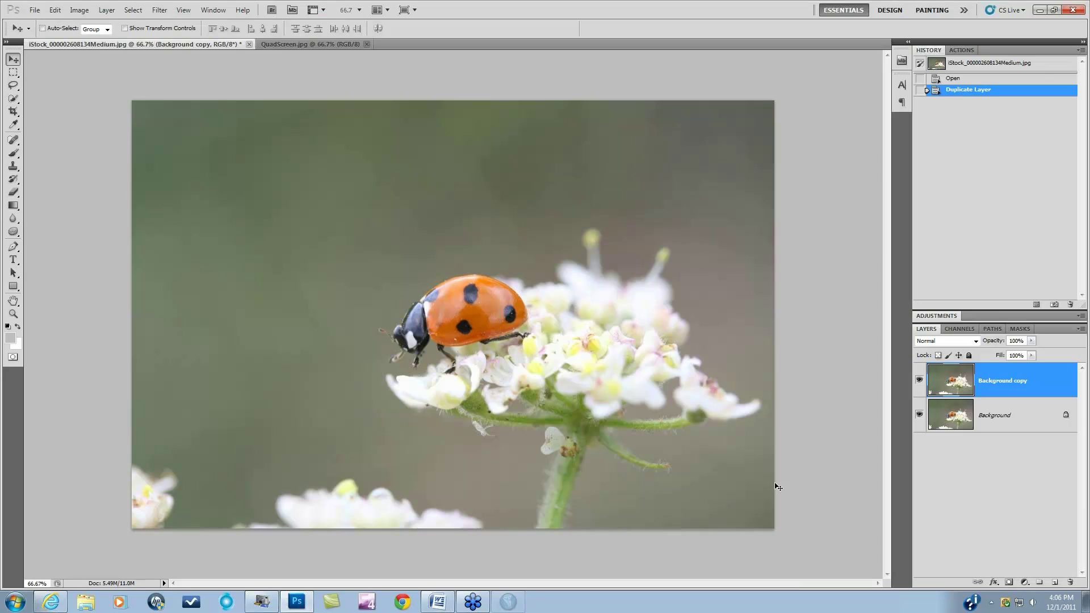
left_click(298, 45)
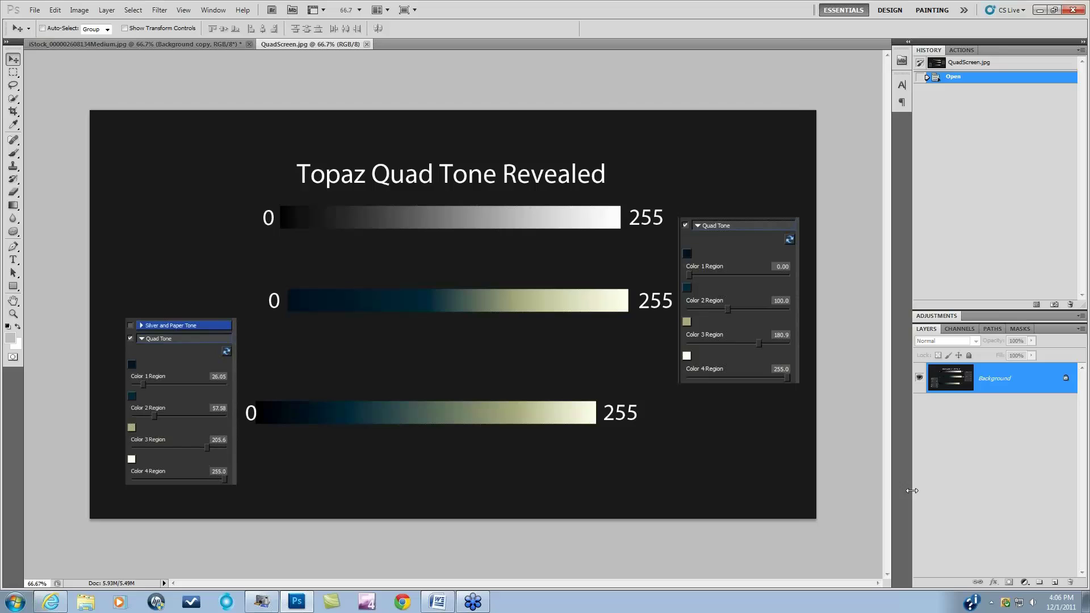
left_click(151, 43)
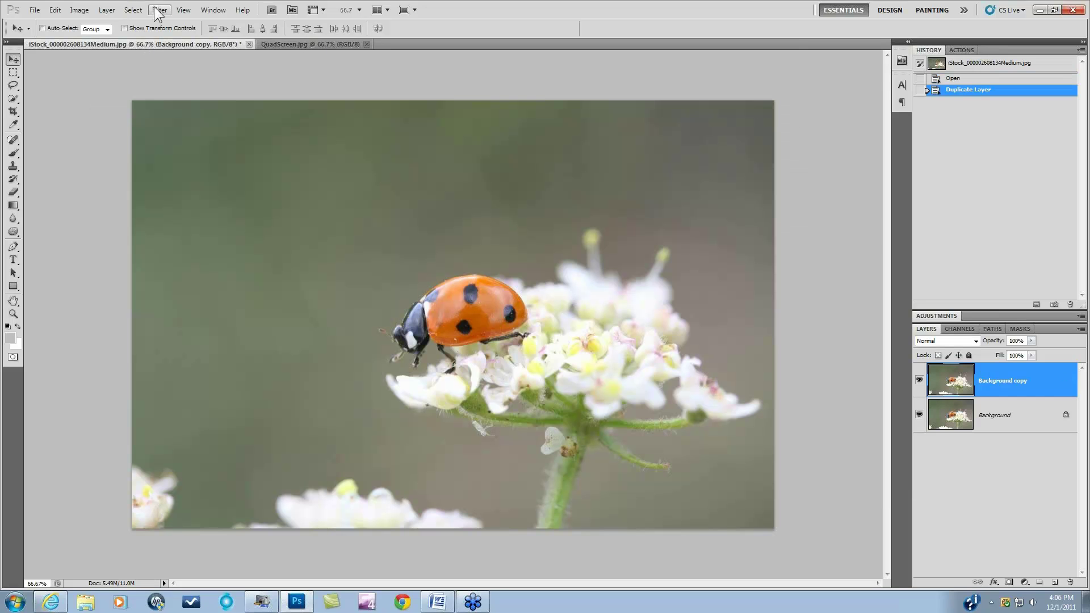
Return to the ladybug photo and reopen Topaz Adjust 5
left_click(159, 10)
mouse_move(178, 269)
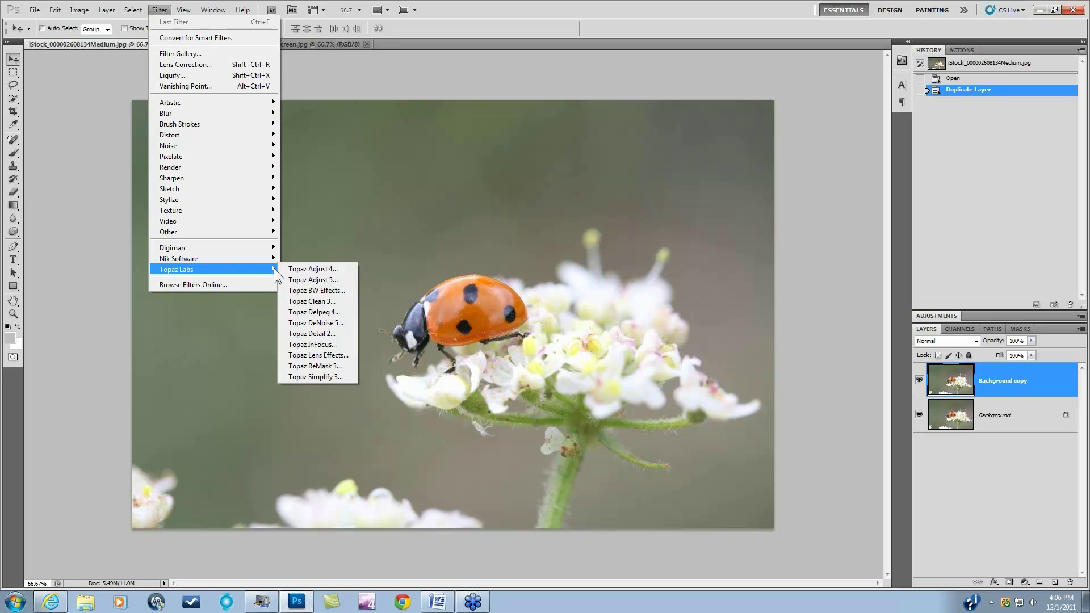
left_click(294, 279)
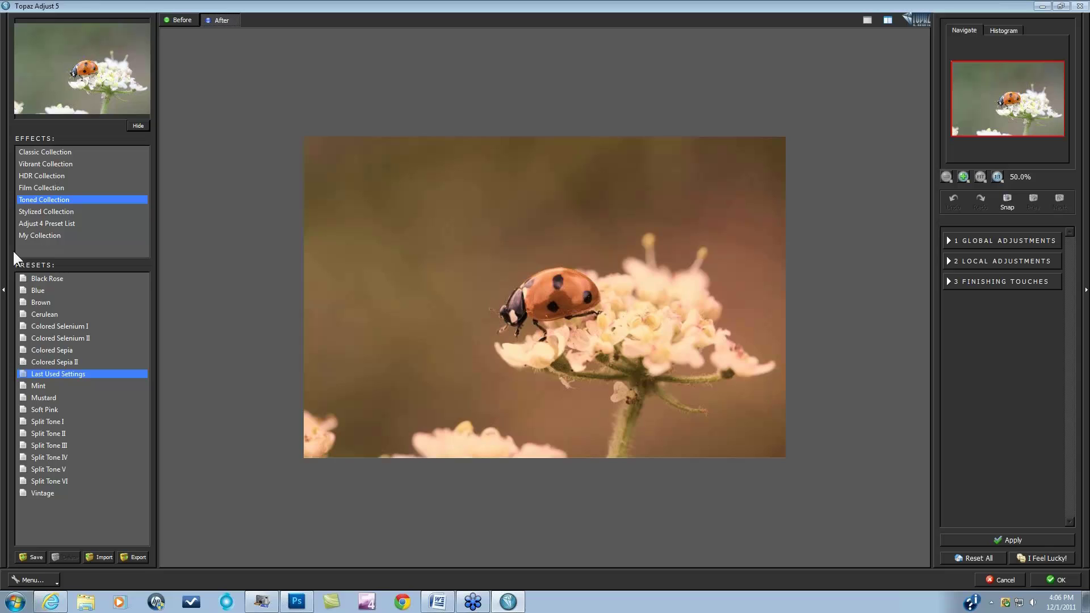
Apply the saved ladybug1 preset from My Collection and inspect its Tone settings
left_click(36, 235)
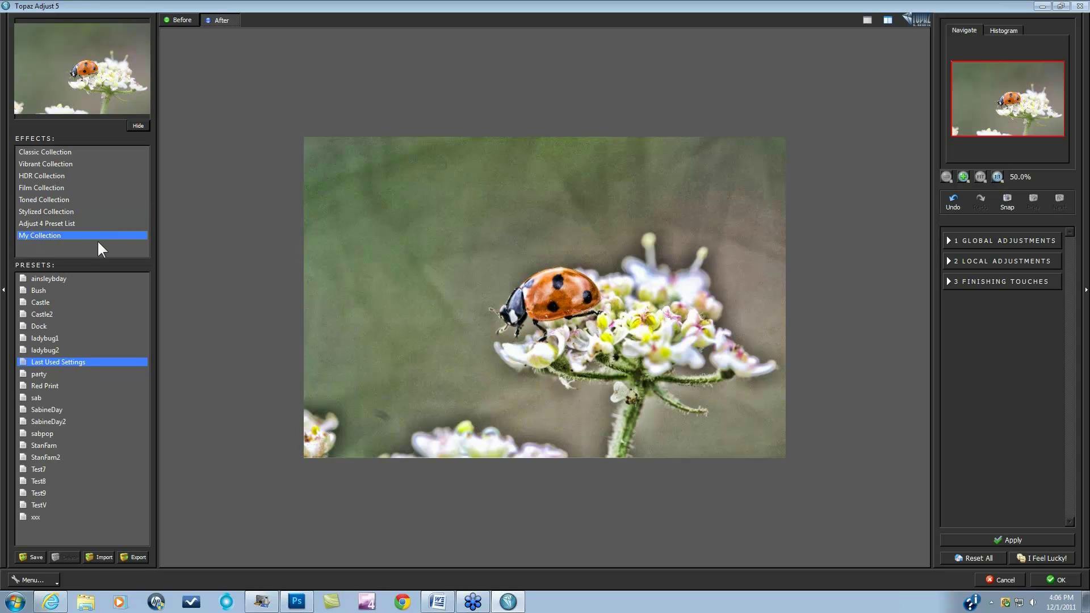
left_click(43, 339)
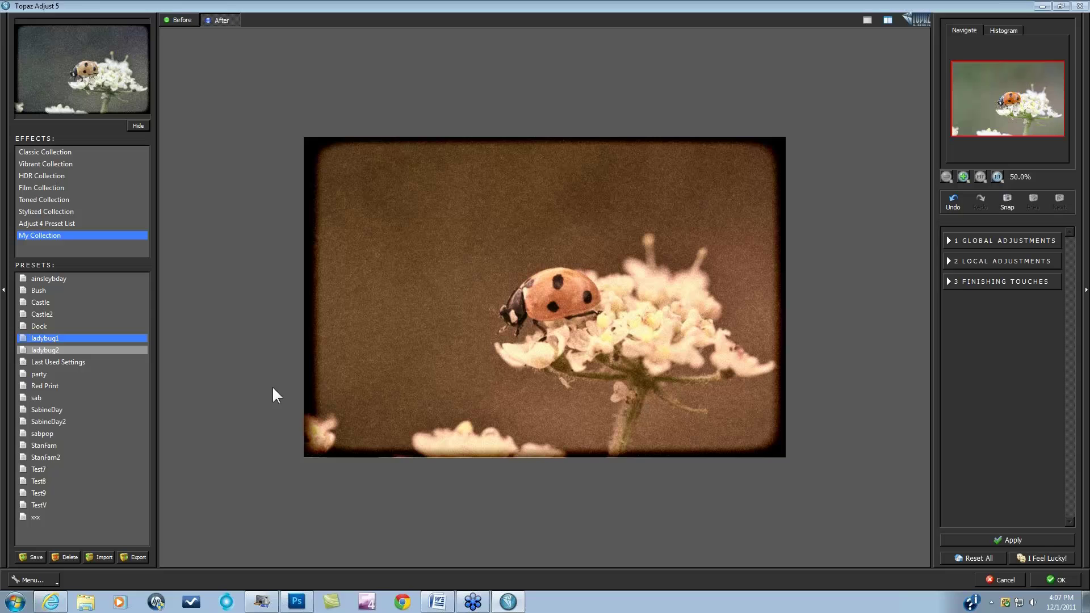
left_click(953, 281)
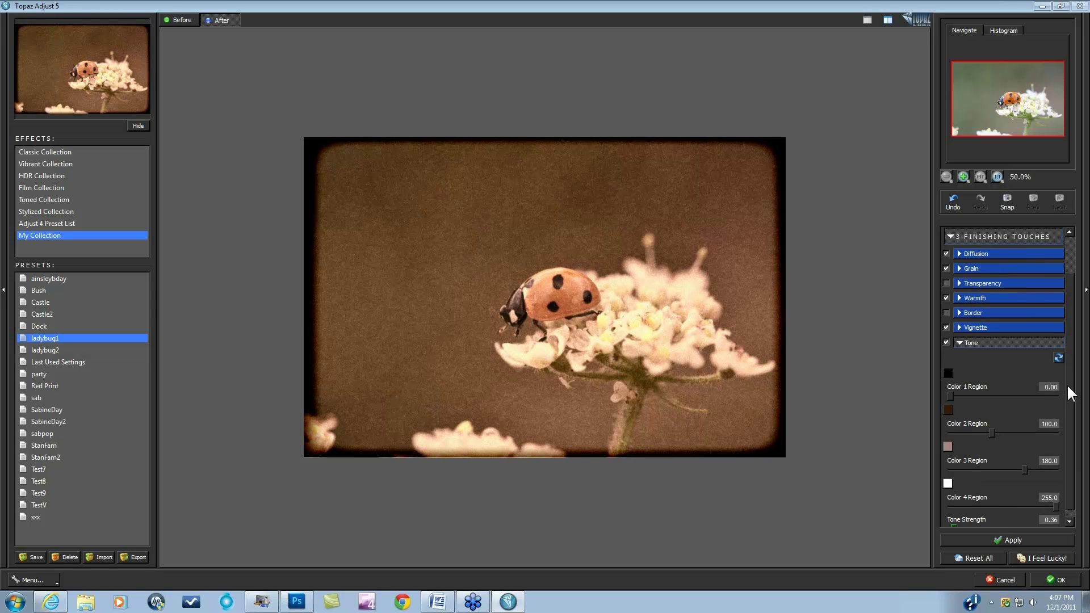
Apply the Stylized Collection's Blueprint preset and show its finishing touches
left_click(41, 212)
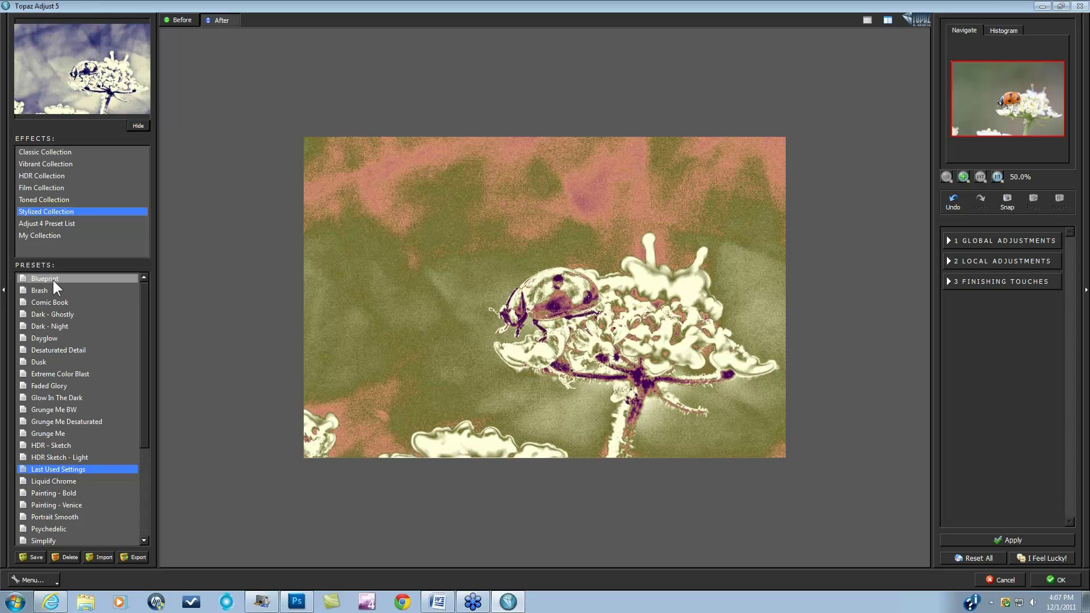
left_click(949, 280)
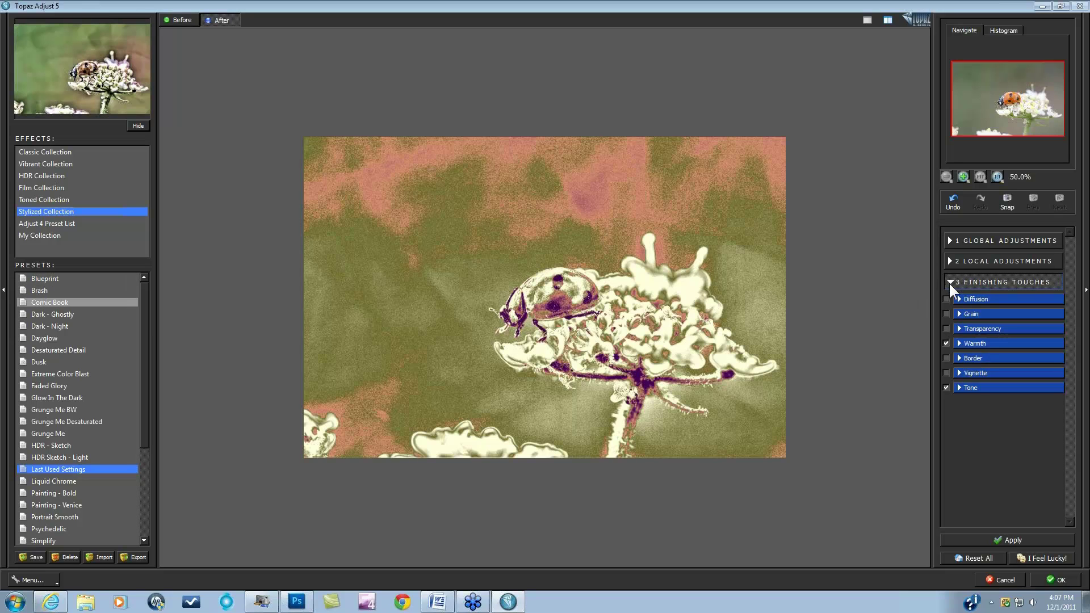
left_click(959, 388)
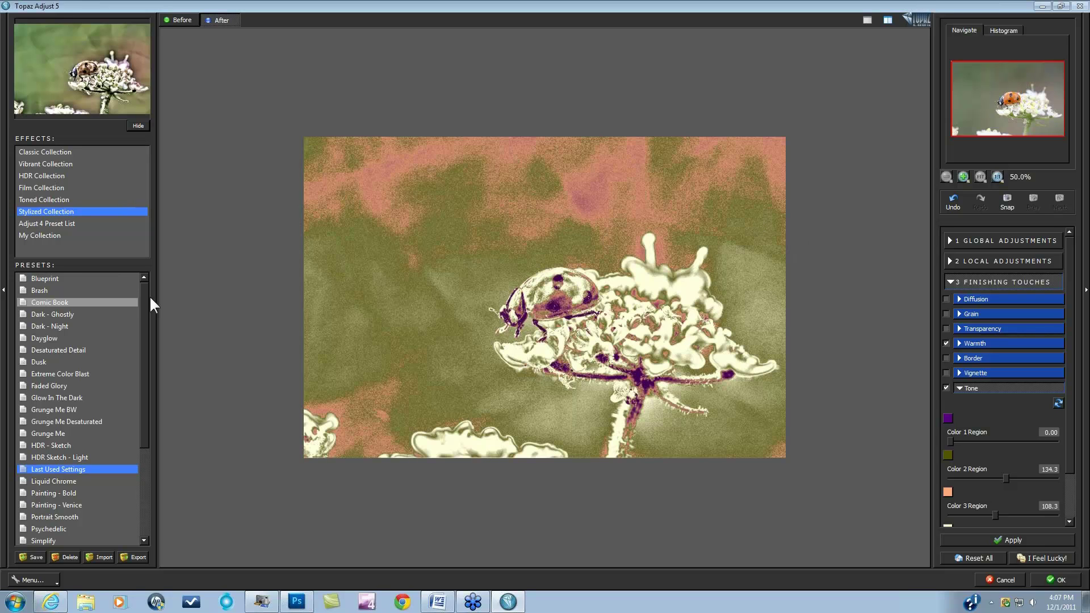
left_click(53, 277)
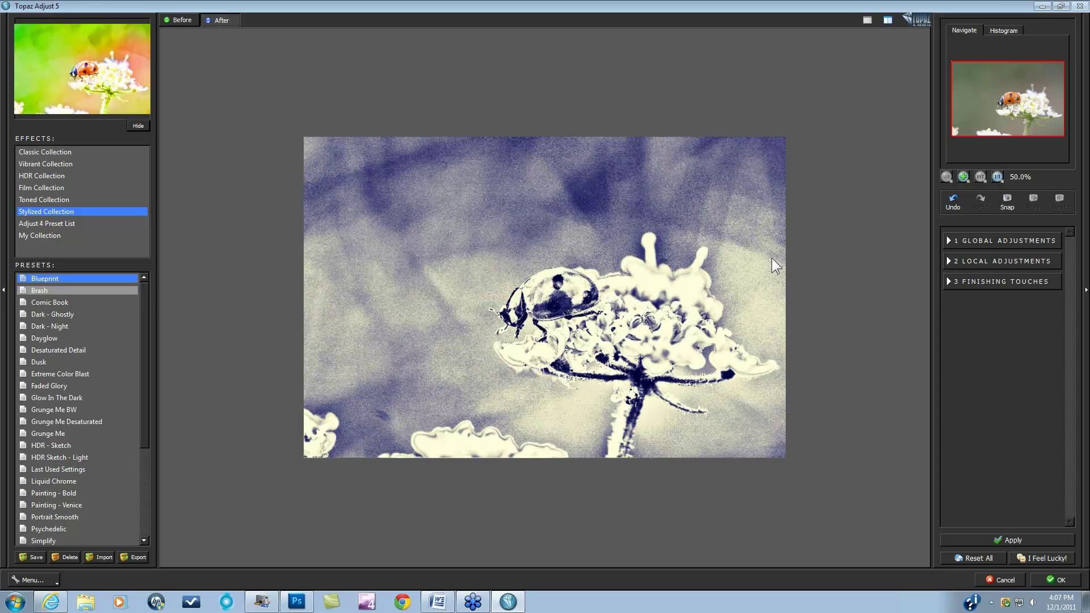
left_click(947, 281)
Show all Tone colour regions and set the first tone colour to dark purple
left_click(959, 386)
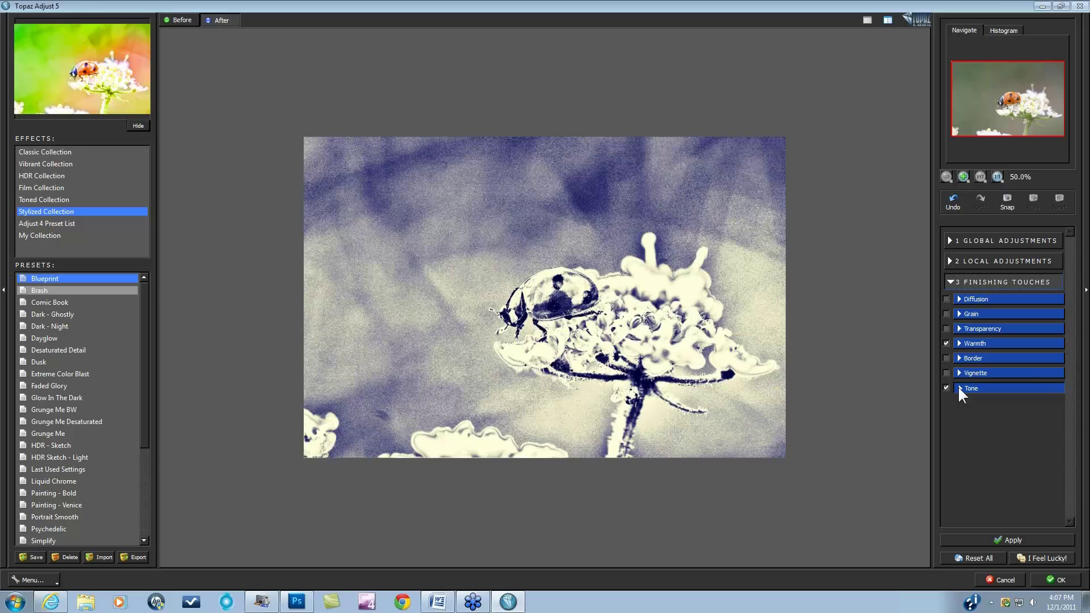
scroll(1065, 365, "down", 3)
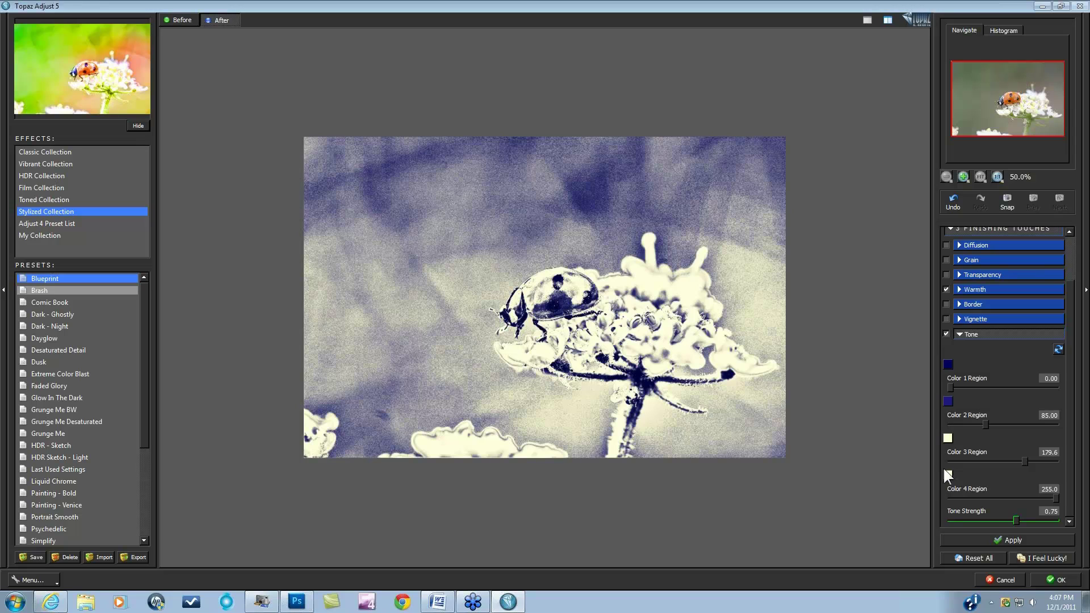
left_click(947, 363)
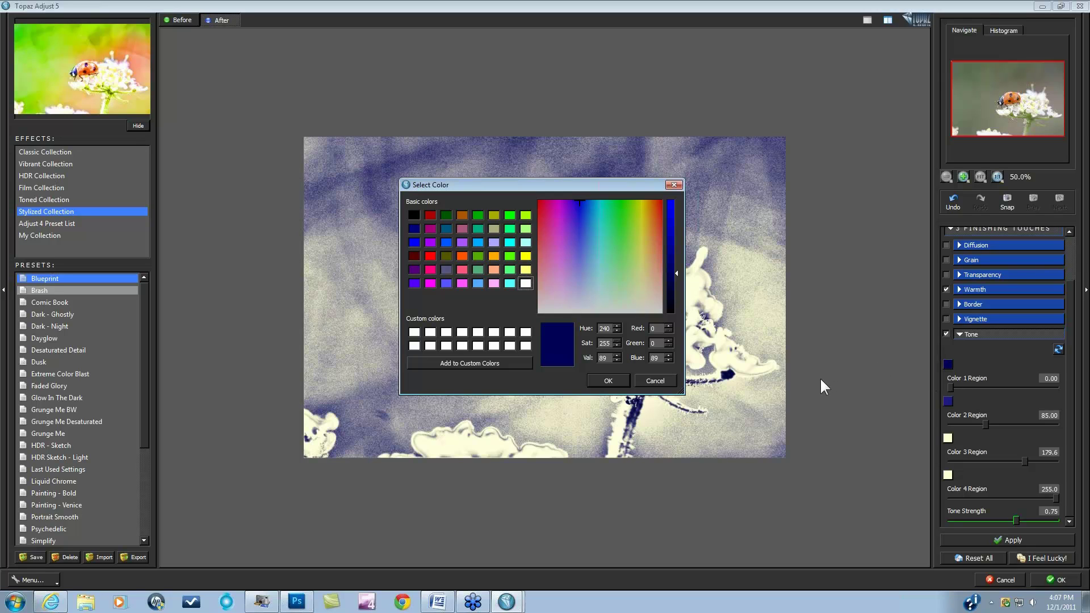
left_click(414, 256)
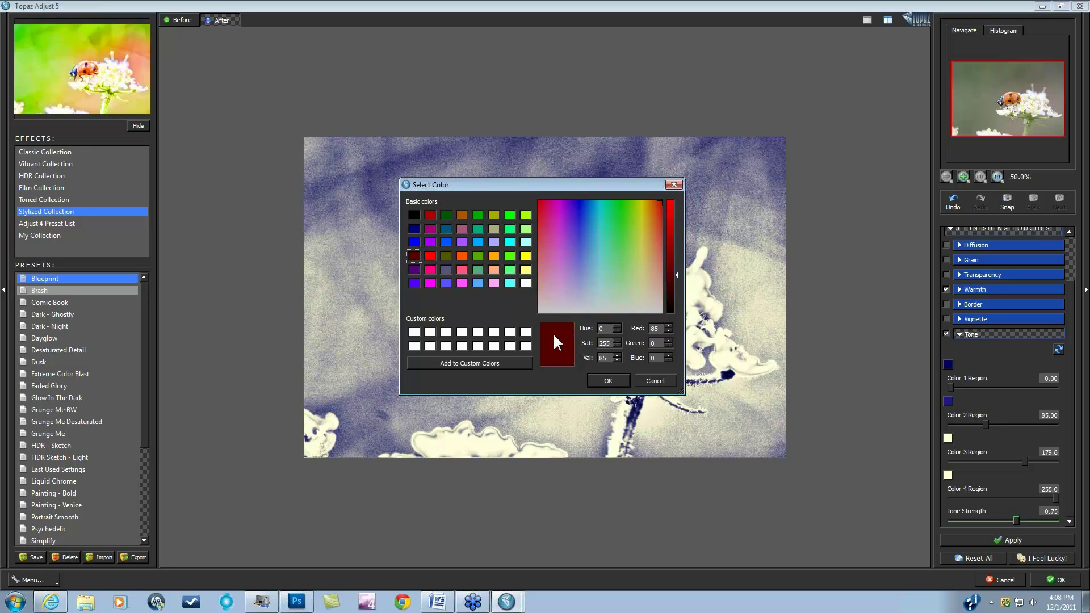
left_click(415, 268)
left_click(609, 380)
Set the second tone colour to dark olive and the third to peach
left_click(948, 400)
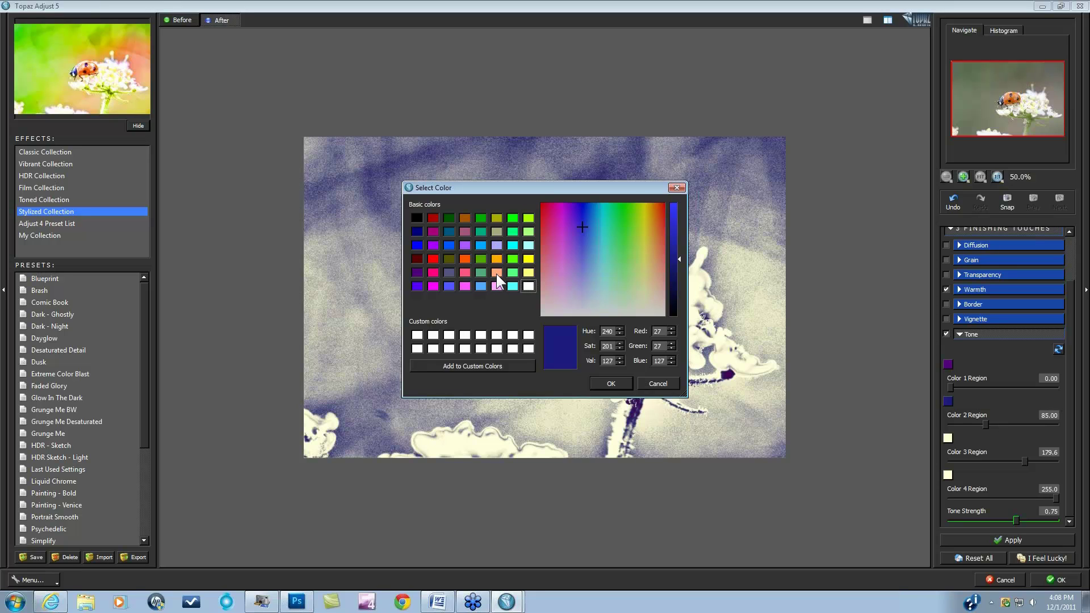
left_click(448, 258)
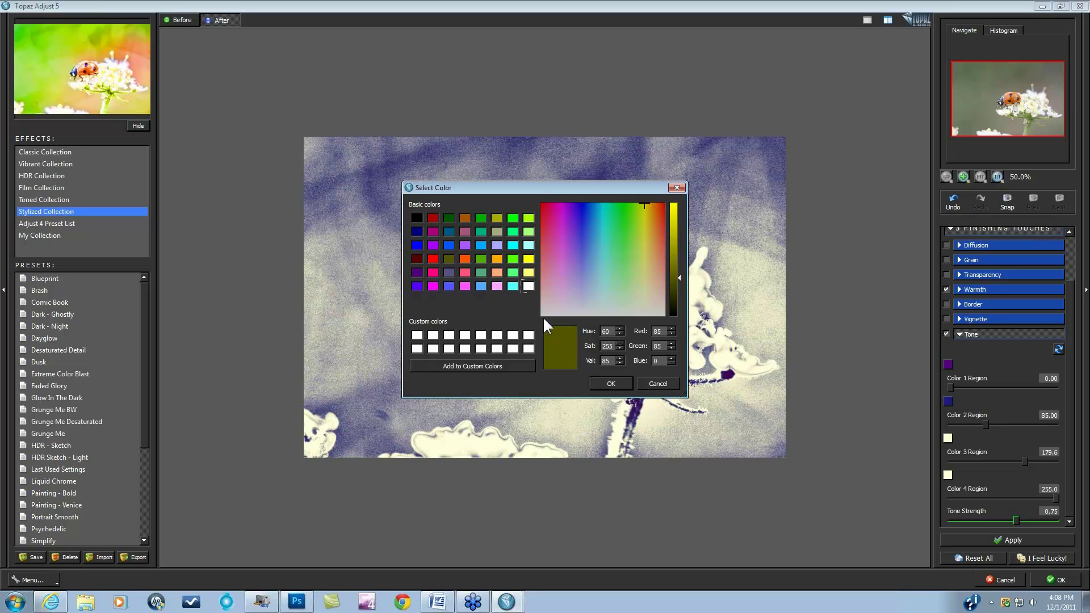
left_click(613, 381)
left_click(948, 437)
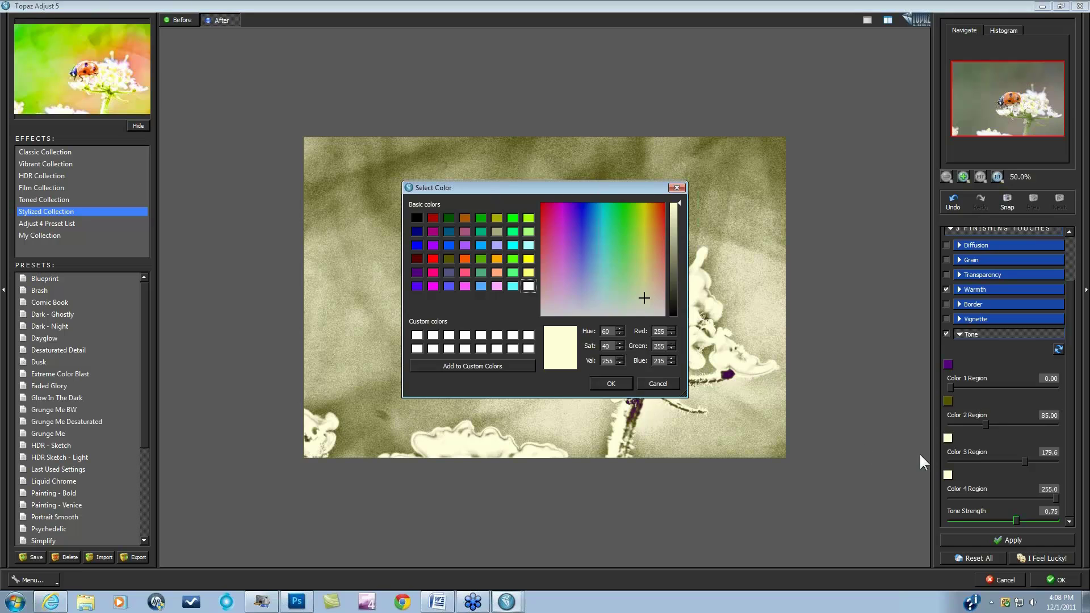
left_click(496, 273)
left_click(612, 384)
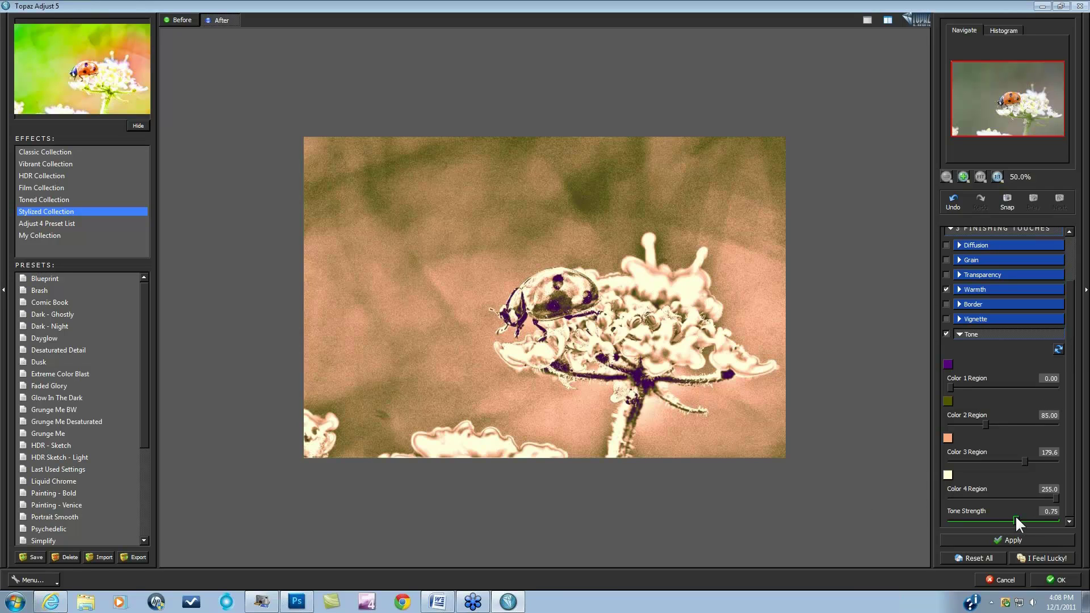
Lower Tone Strength to 0.35 and toggle Before/After to compare with the original
left_click_drag(995, 519, 935, 512)
left_click(830, 346)
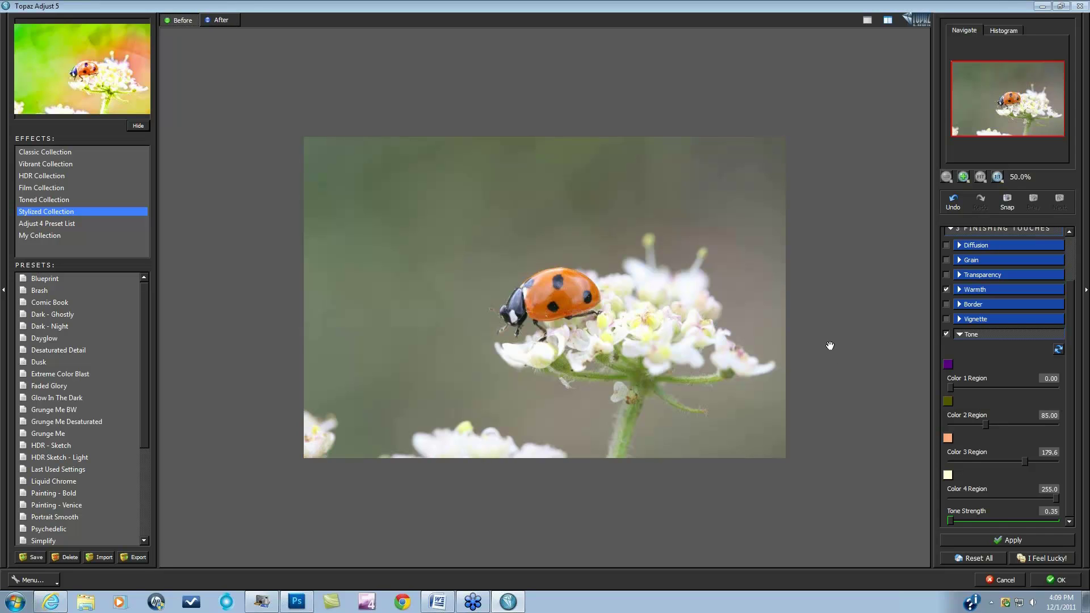
left_click(830, 345)
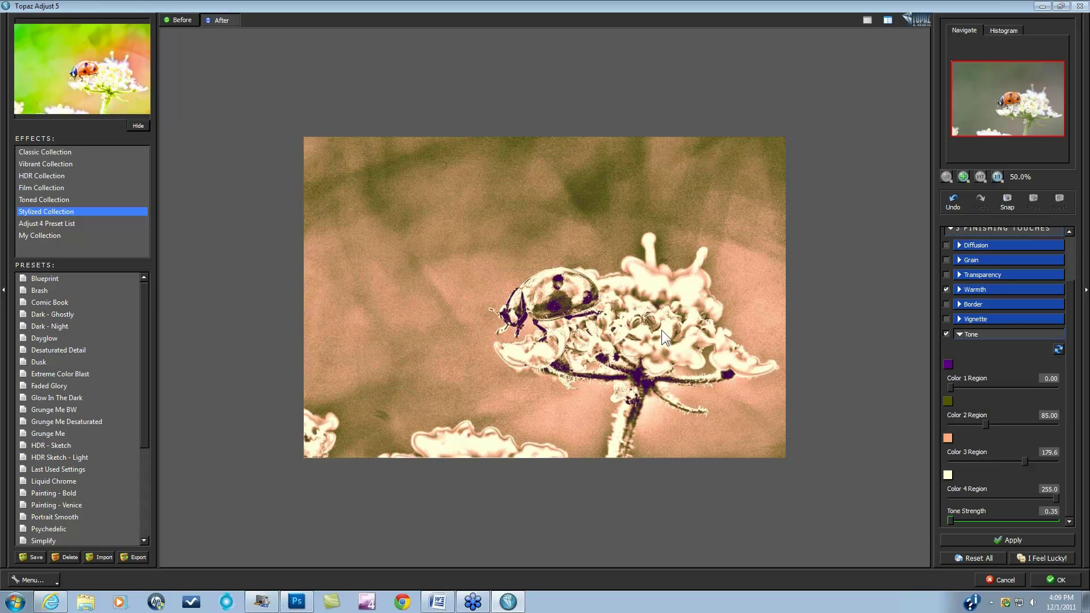
Compare before and after, then set Color 2 Region to 32.90 and Color 3 Region to 71.29
left_click(639, 324)
left_click_drag(639, 292, 766, 367)
left_click_drag(984, 425, 969, 424)
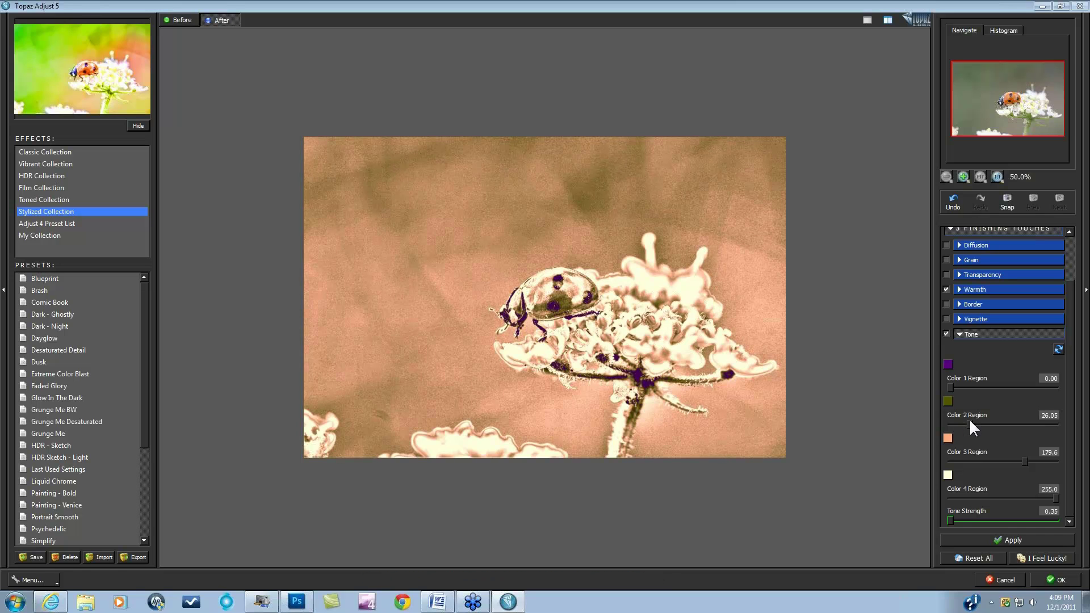
left_click_drag(968, 424, 992, 424)
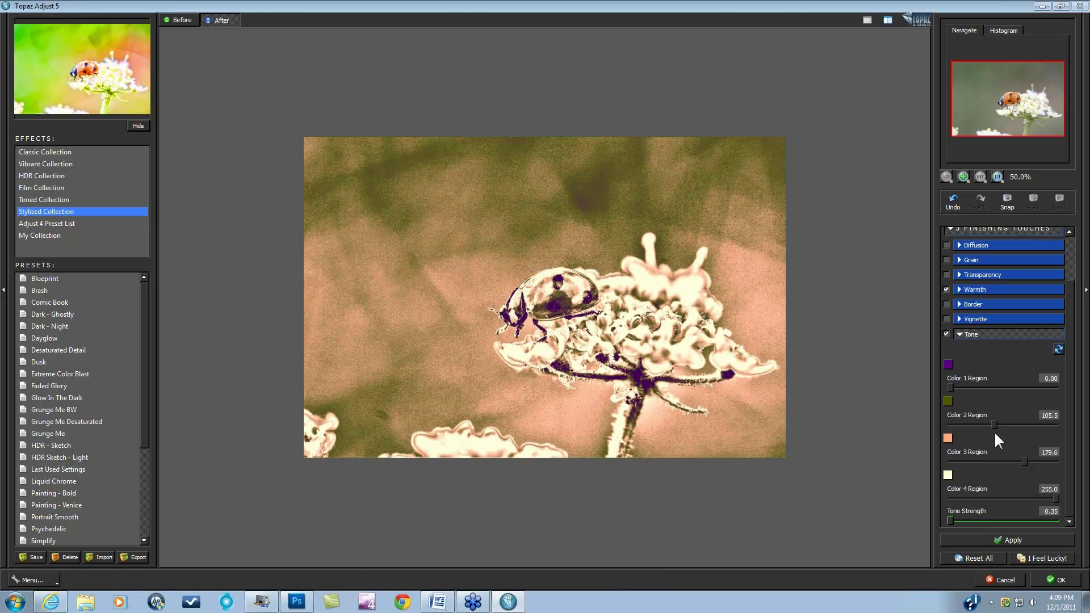
left_click(1002, 425)
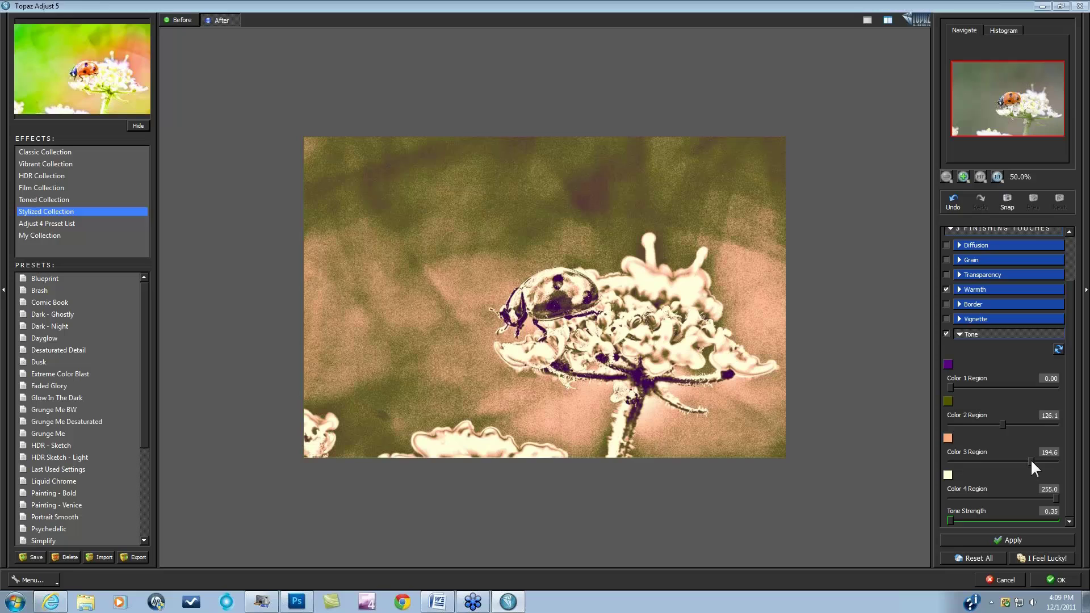
left_click_drag(1031, 461, 1040, 461)
left_click_drag(1022, 423, 1020, 423)
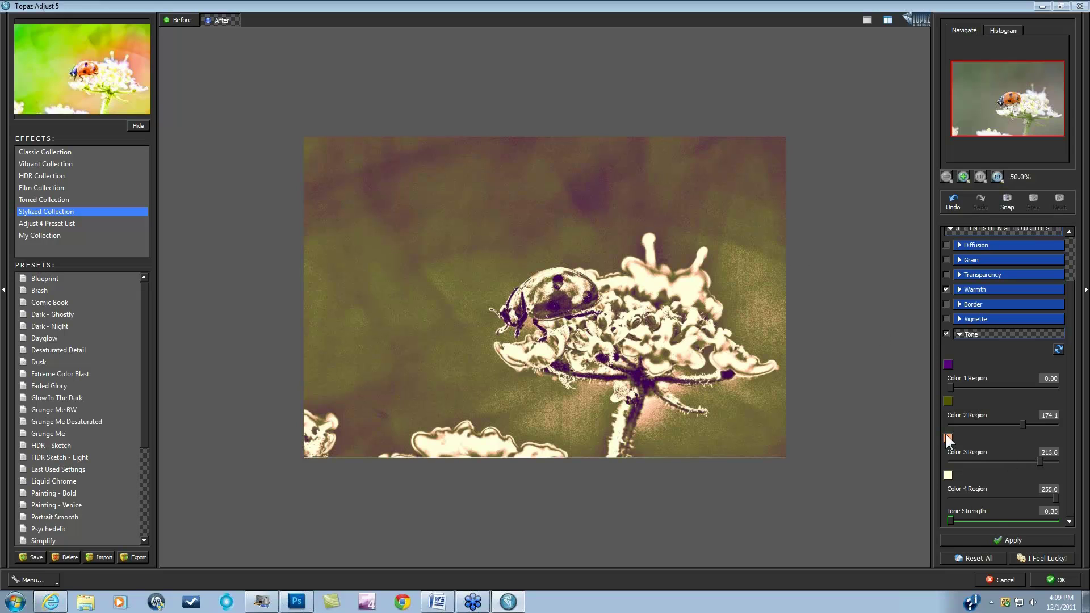
right_click(994, 487)
left_click_drag(1021, 420, 963, 423)
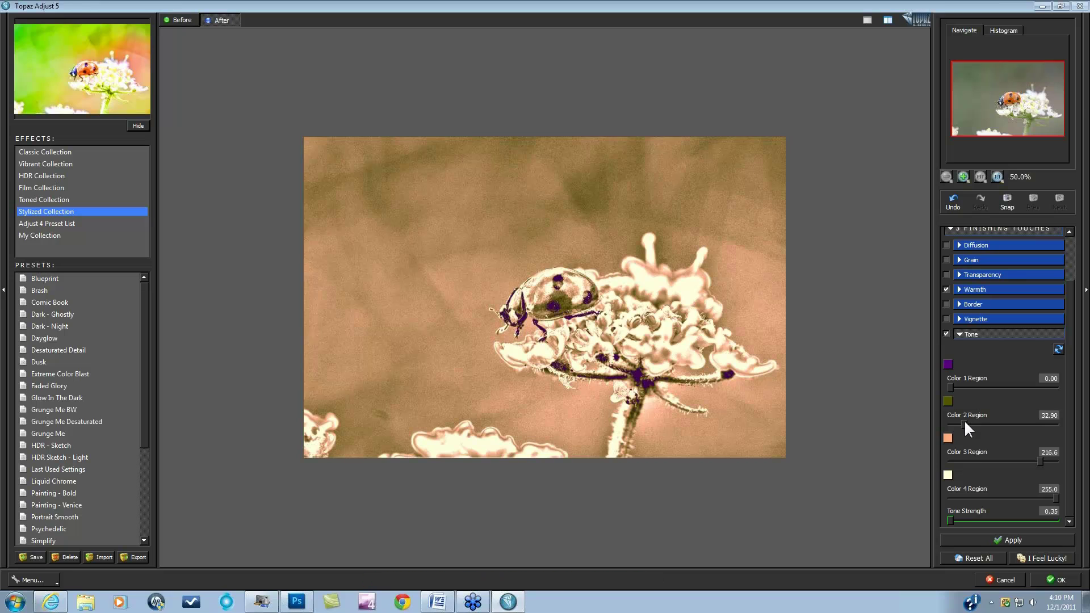
left_click_drag(1040, 458, 979, 456)
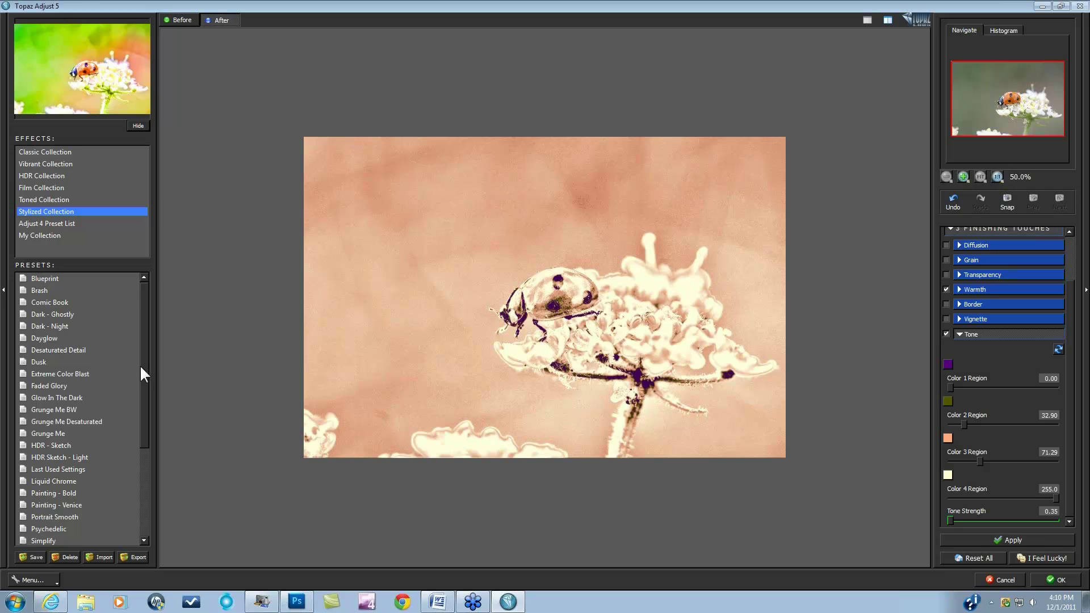
Load the ladybug1 preset from My Collection and toggle its Warmth off and on to compare
left_click(39, 236)
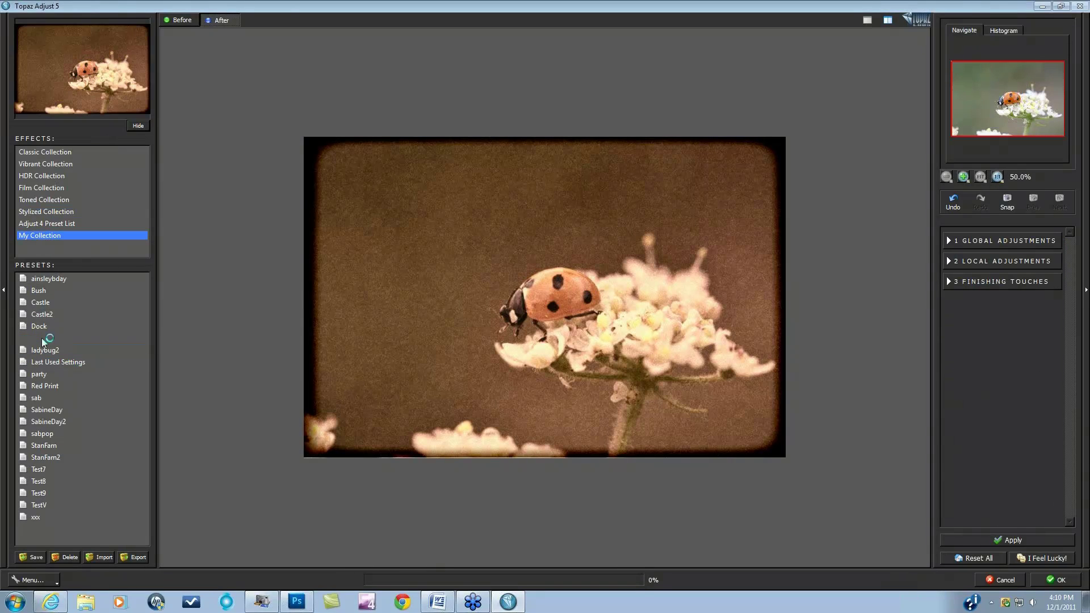
left_click(43, 338)
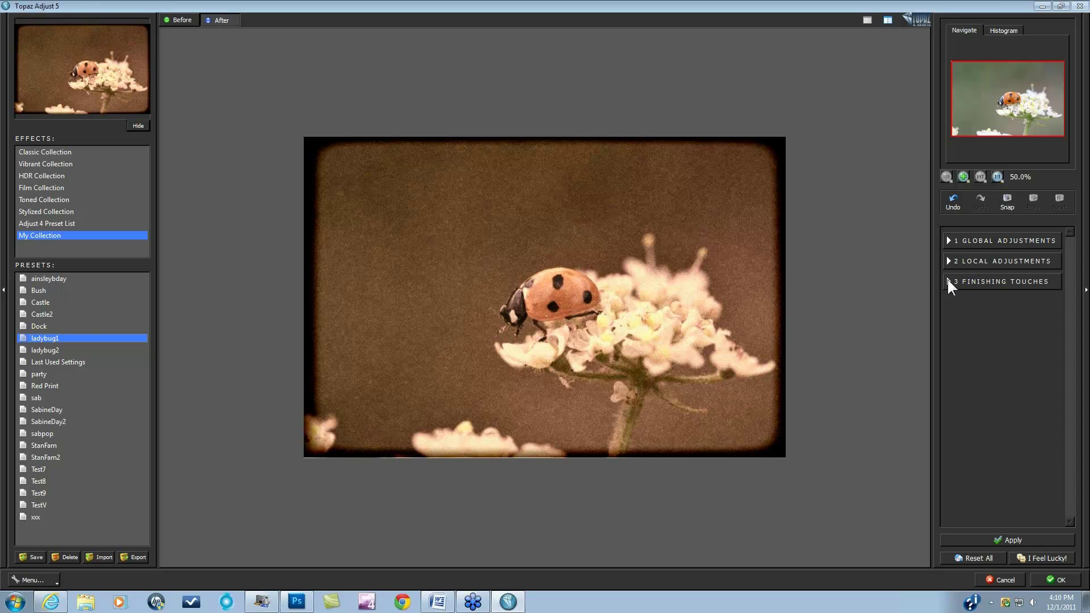
left_click(946, 278)
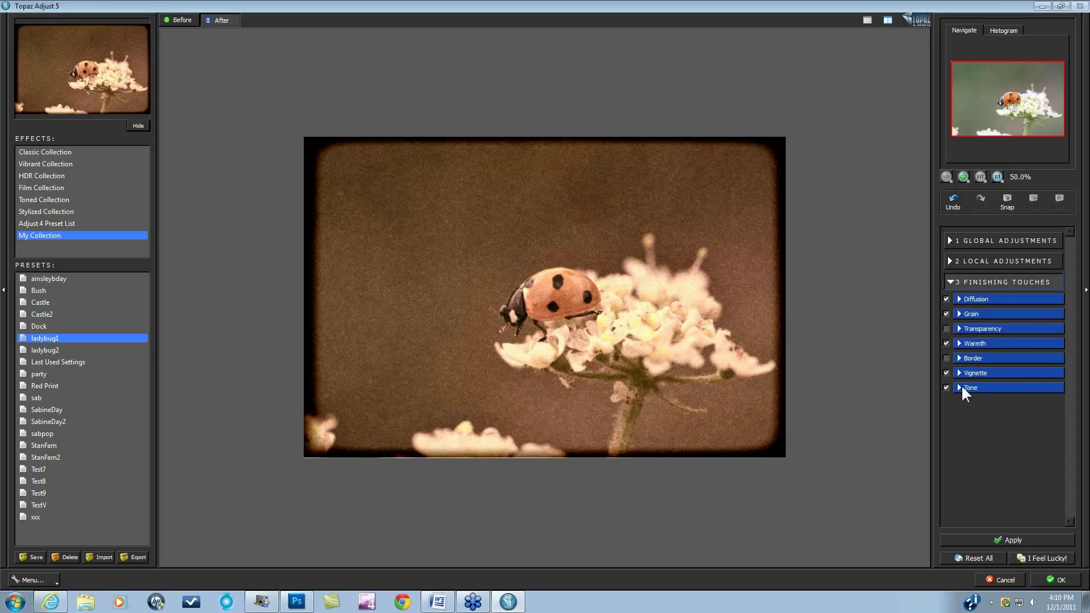
left_click(959, 343)
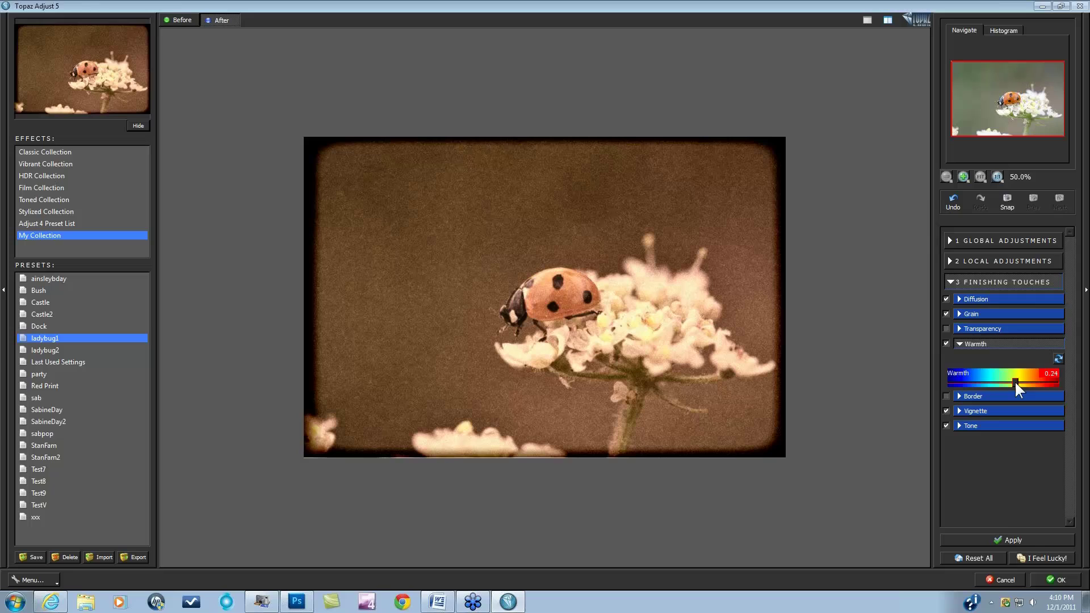
left_click(946, 343)
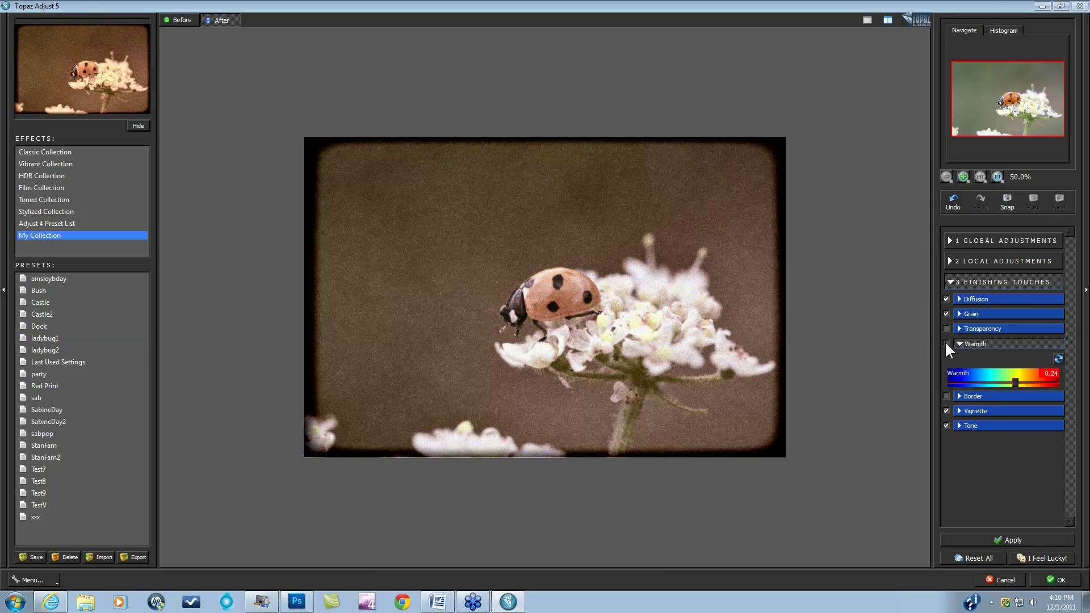
left_click(945, 343)
left_click(945, 343)
Toggle the Tone toning off and back on, then re-enable Warmth
left_click(959, 425)
scroll(1070, 359, "down", 2)
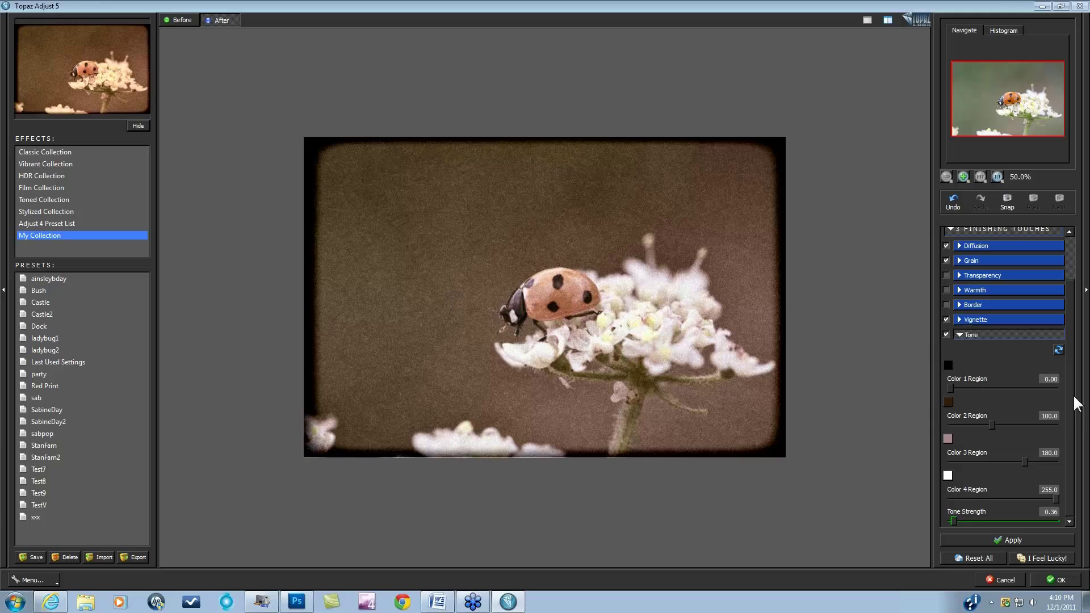
left_click(946, 333)
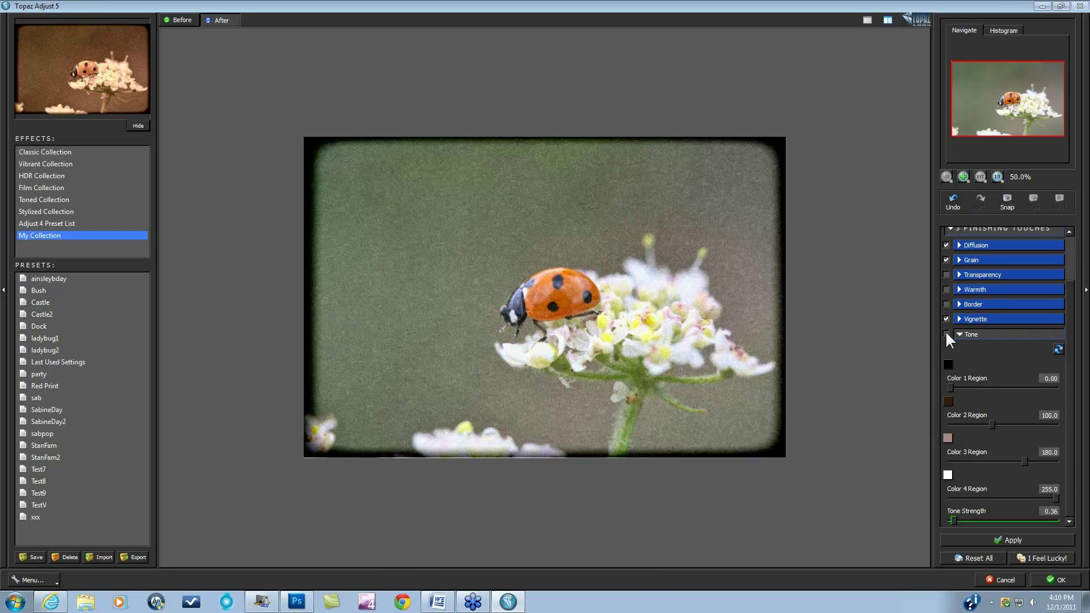
left_click(946, 334)
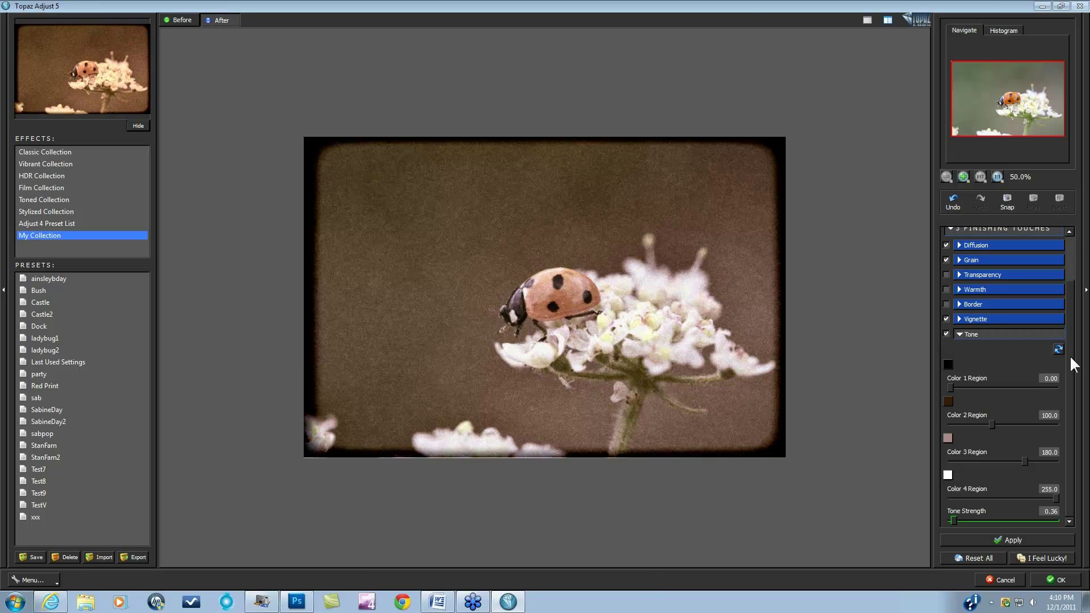
scroll(1070, 359, "up", 2)
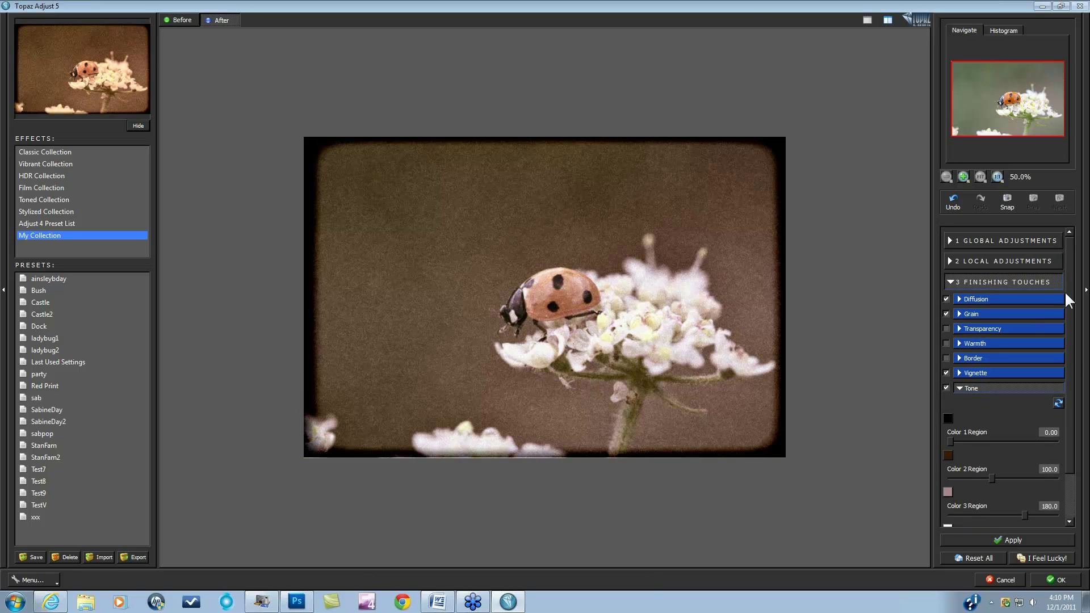
left_click(946, 343)
Load the ladybug2 preset, switch Warmth off, and toggle the quad-tone Tone off and on to compare
left_click(41, 350)
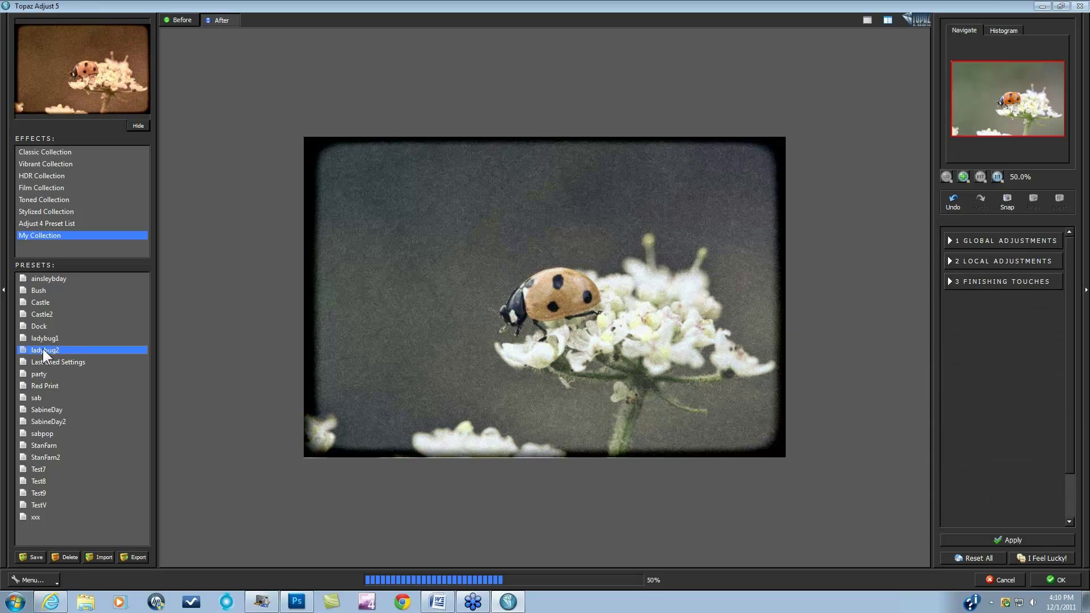
left_click(950, 283)
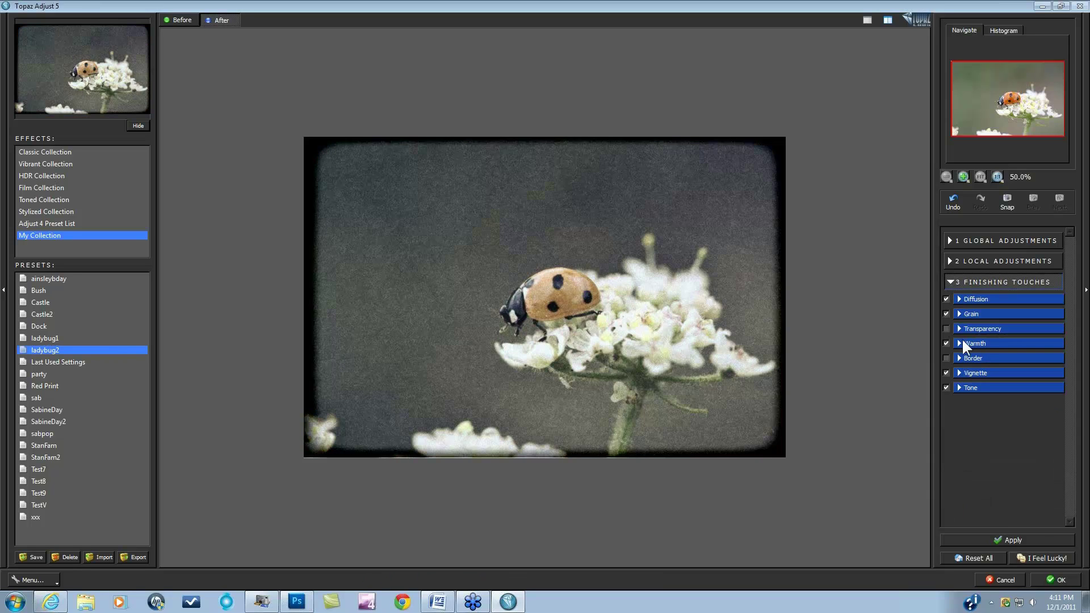
left_click(957, 344)
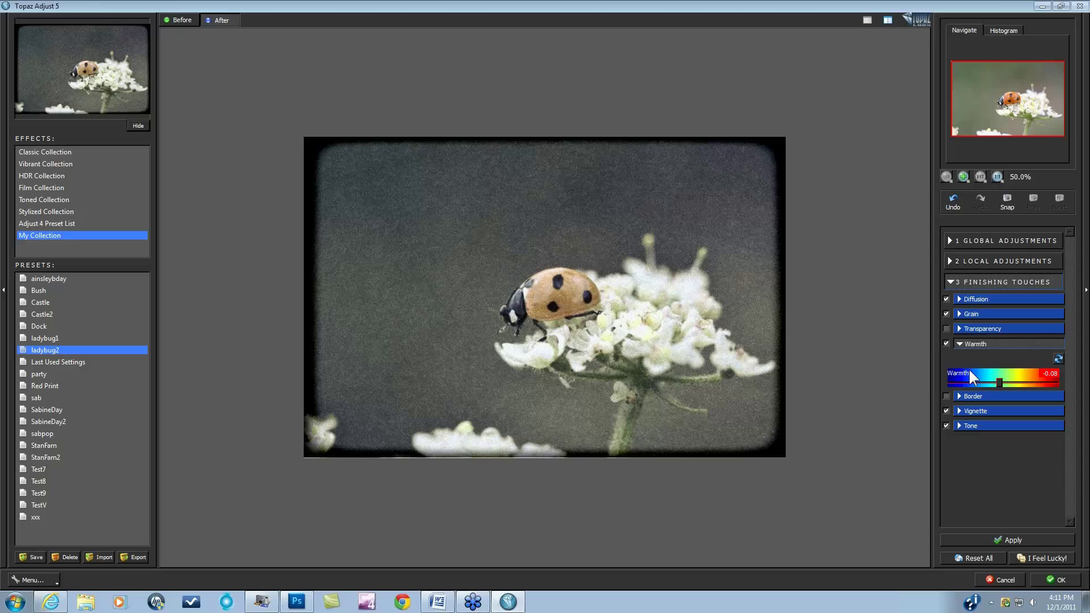
left_click(945, 343)
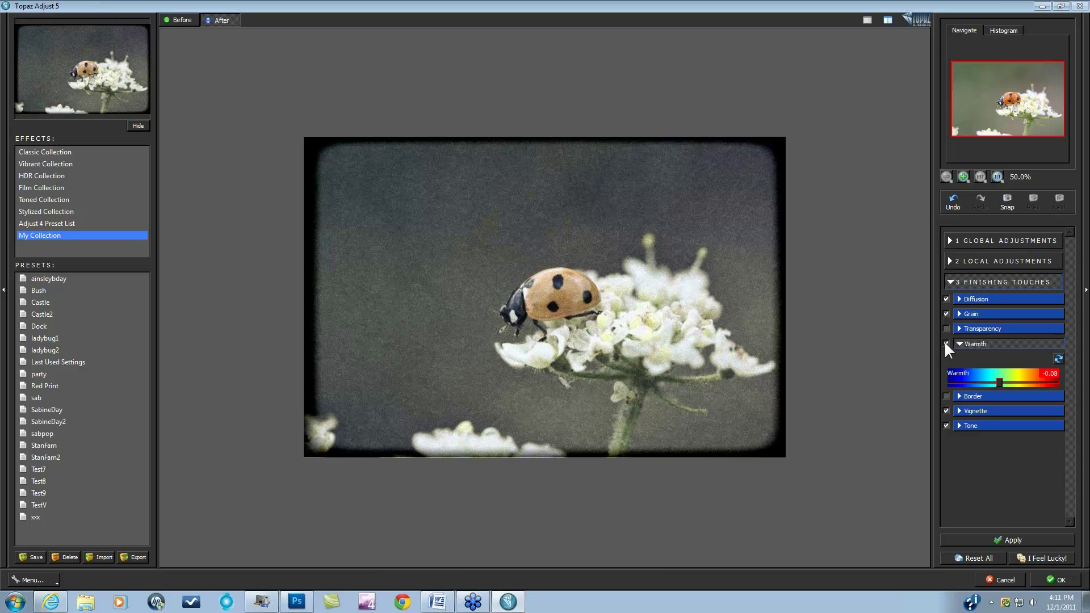
left_click(961, 425)
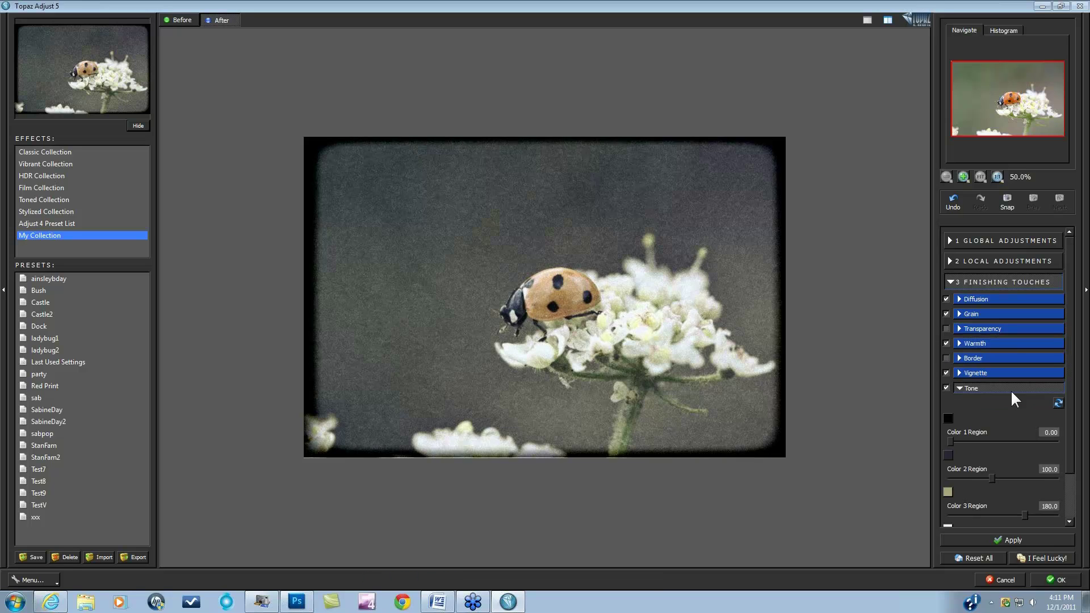
scroll(1068, 323, "down", 3)
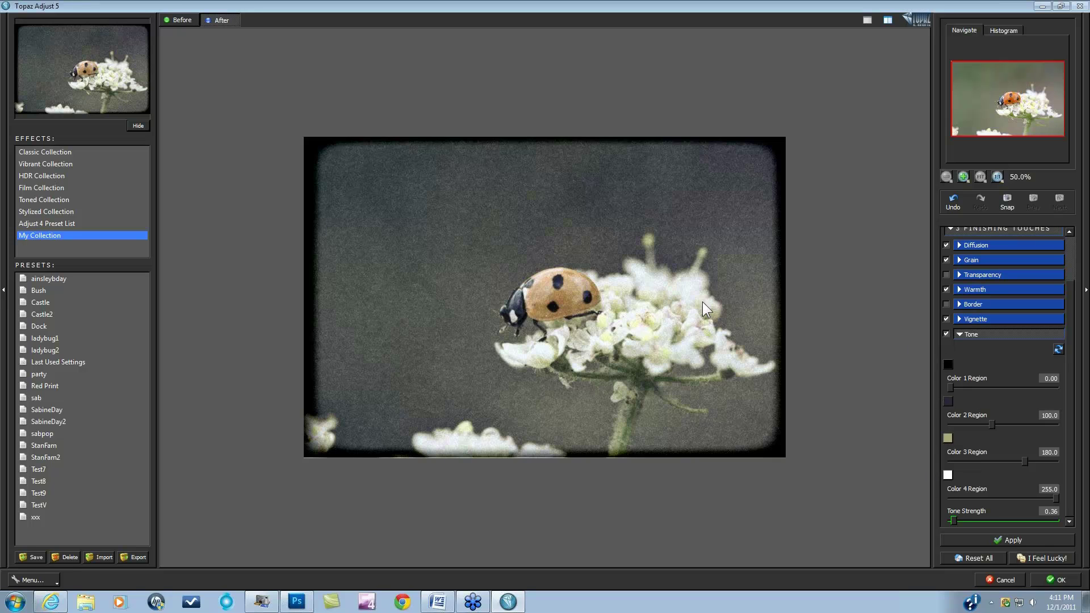
left_click(945, 333)
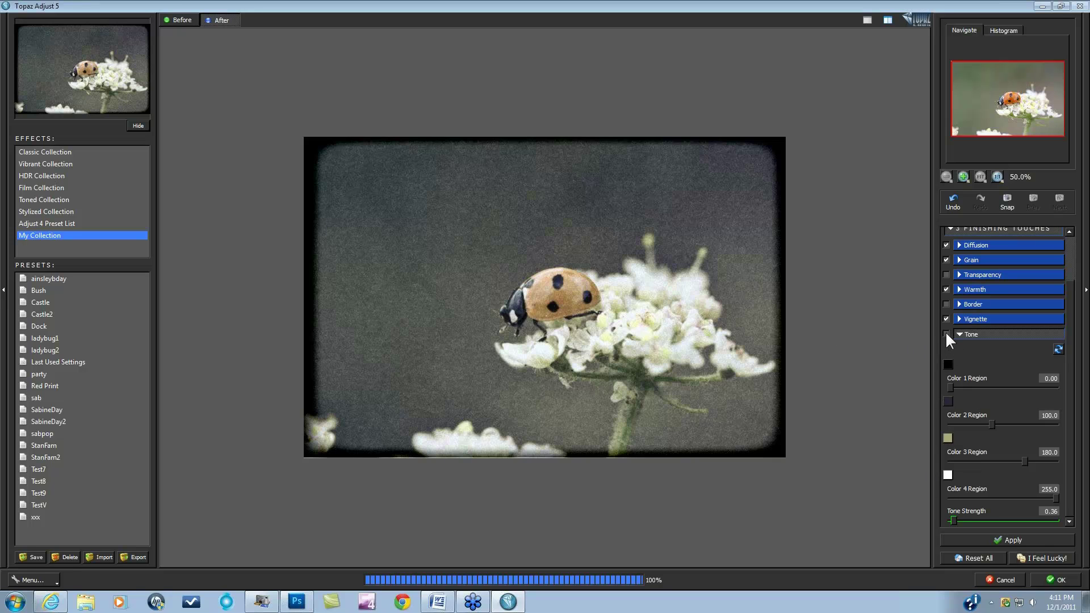
left_click(946, 333)
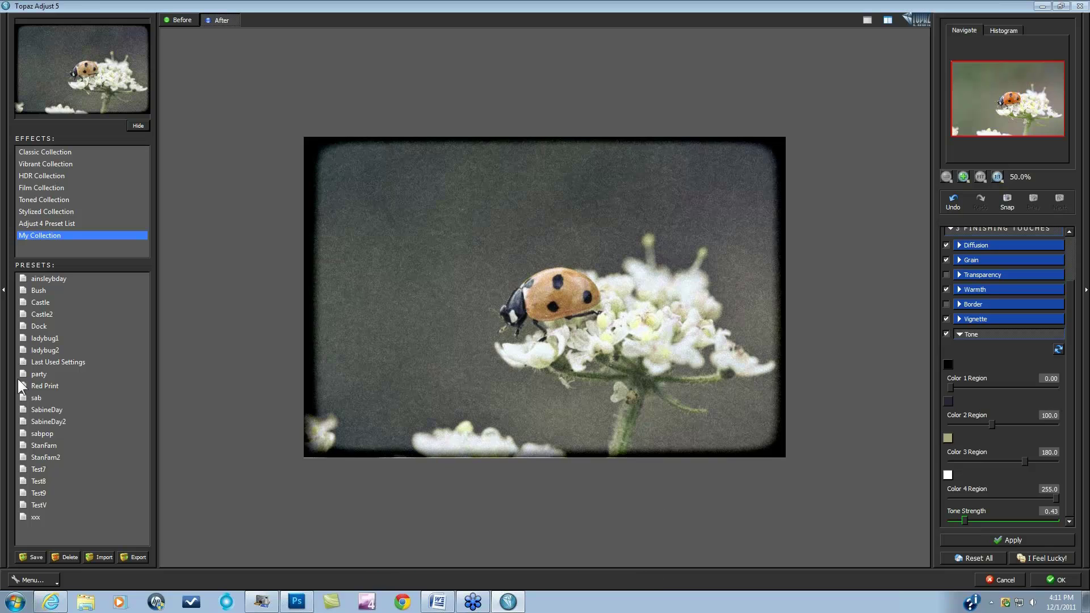
Load ladybug1, push Tone Strength to 1.00, then settle it back at 0.35
left_click(44, 339)
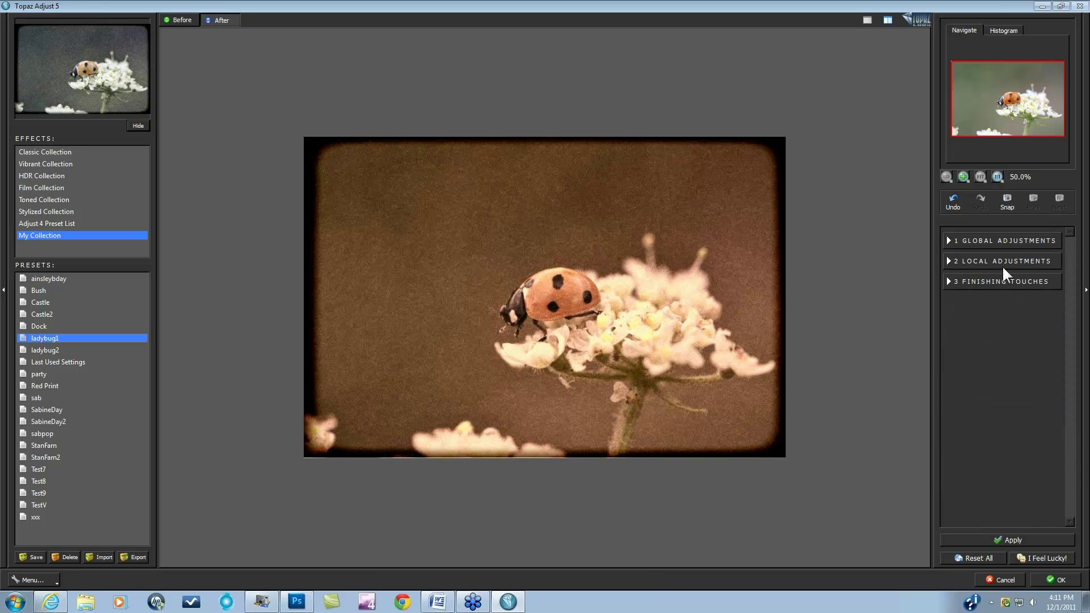
left_click(957, 387)
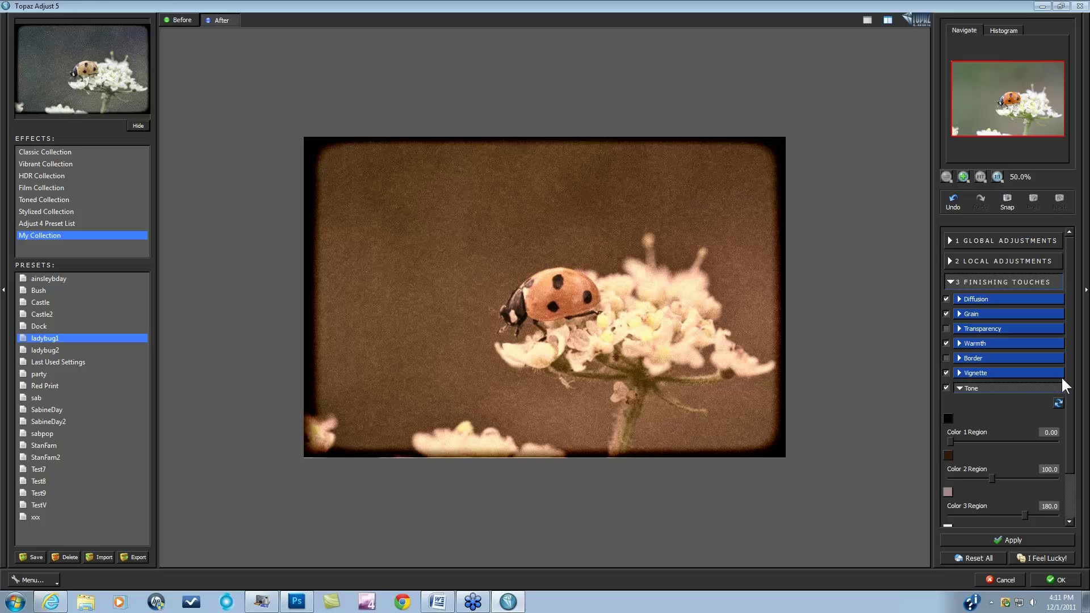
scroll(1061, 375, "down", 2)
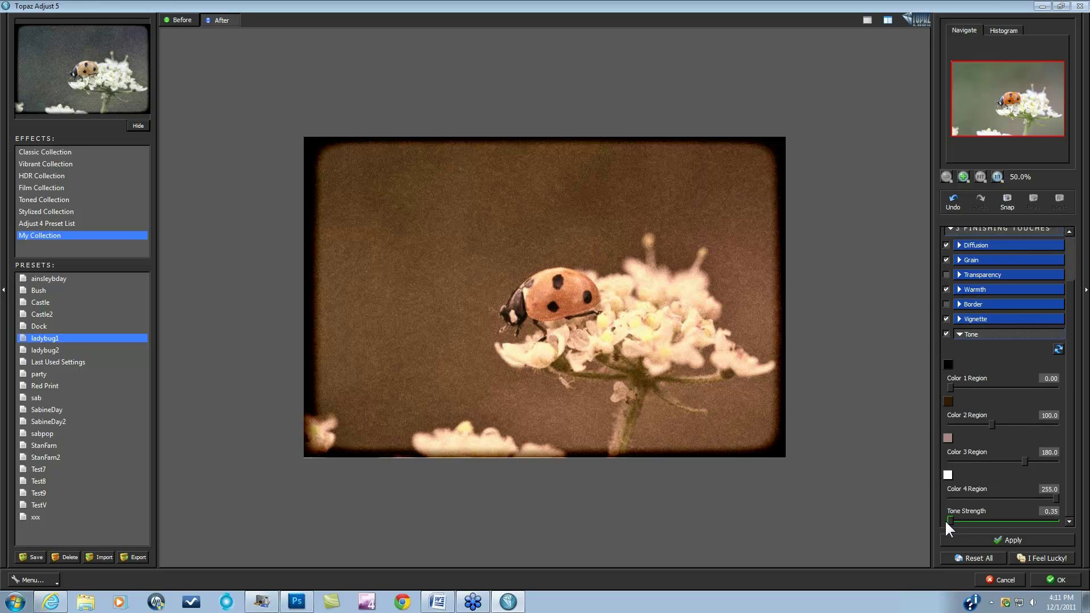
left_click(944, 518)
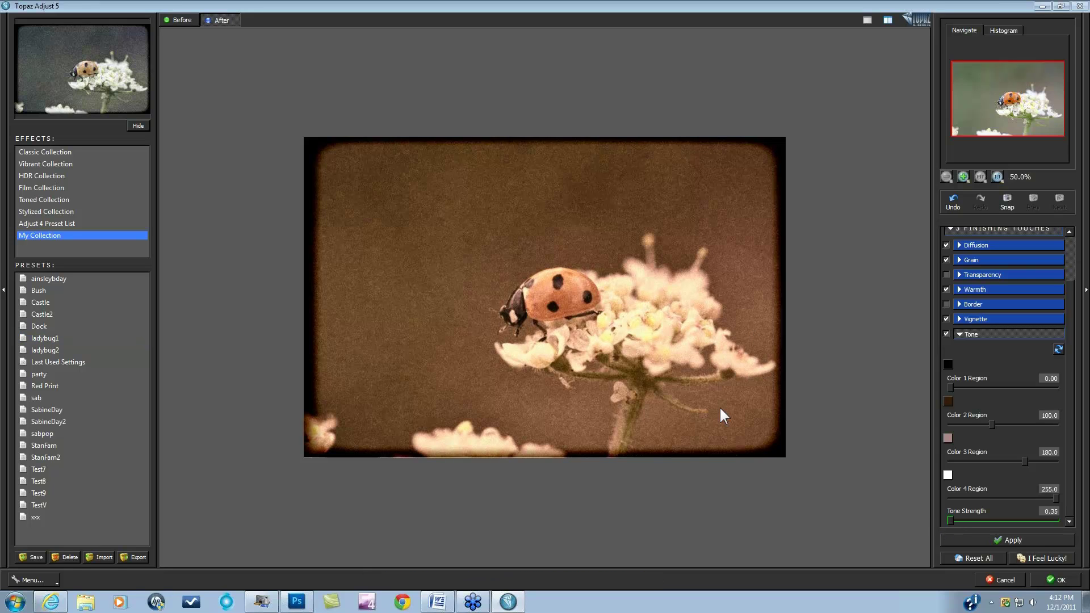
left_click_drag(949, 519, 1053, 519)
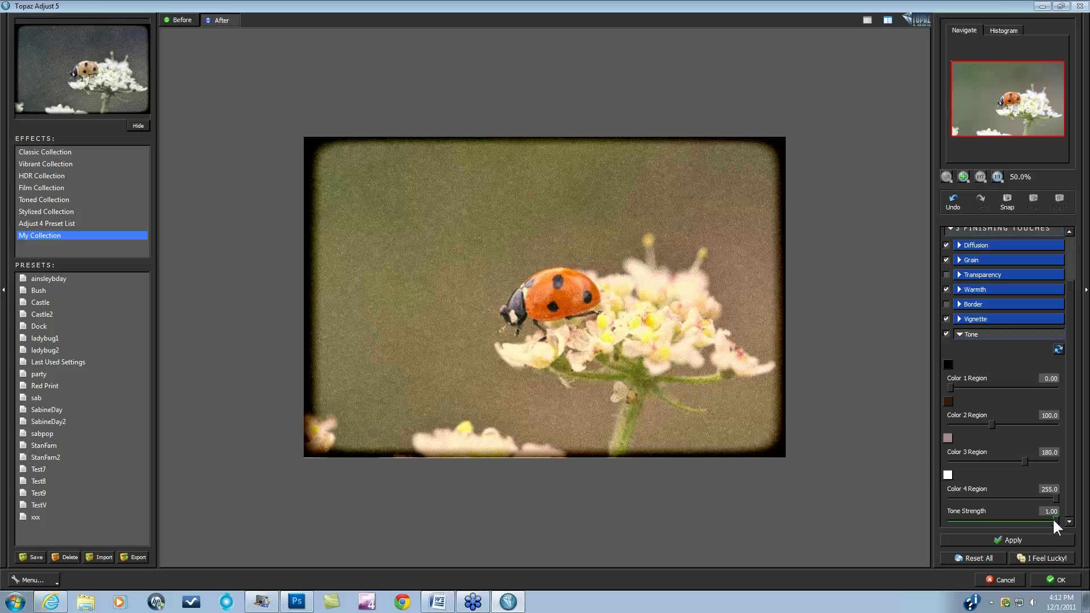
left_click_drag(1037, 516, 959, 515)
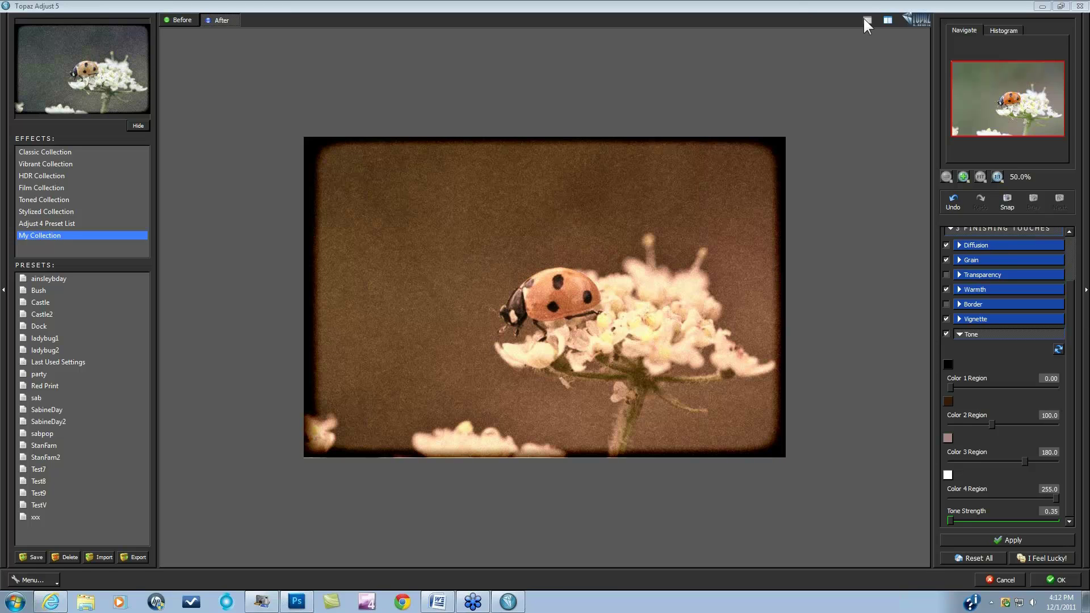
Show before and after side by side, with both images fitted to the window
left_click(887, 19)
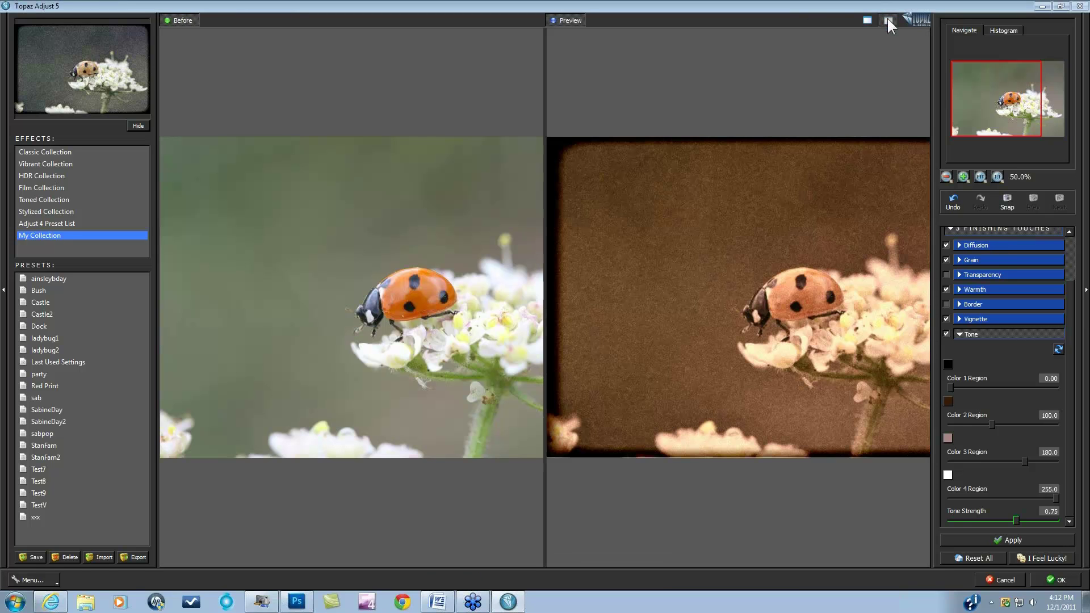
left_click(980, 176)
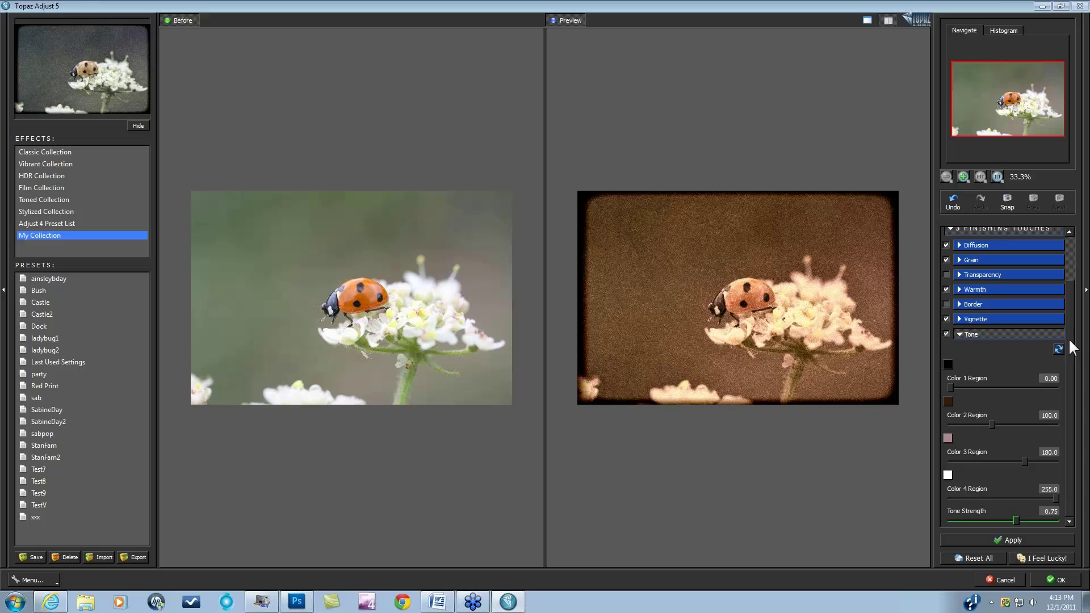
Turn Grain off, toggle Warmth and Vignette off and on to compare, then expand Global Adjustments
scroll(1072, 347, "up", 3)
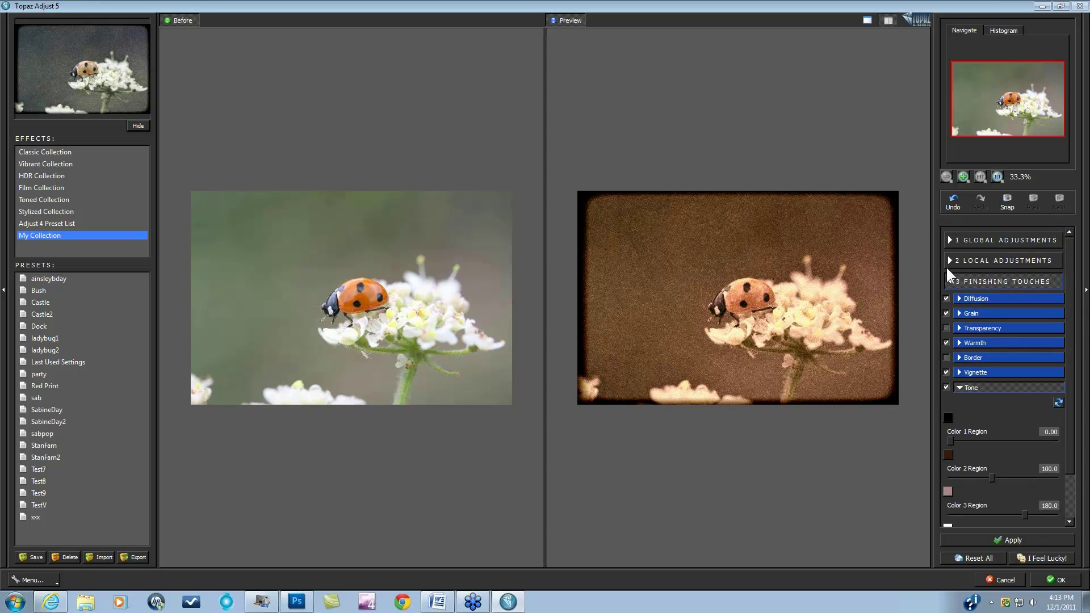
left_click(946, 313)
left_click(946, 342)
left_click(947, 341)
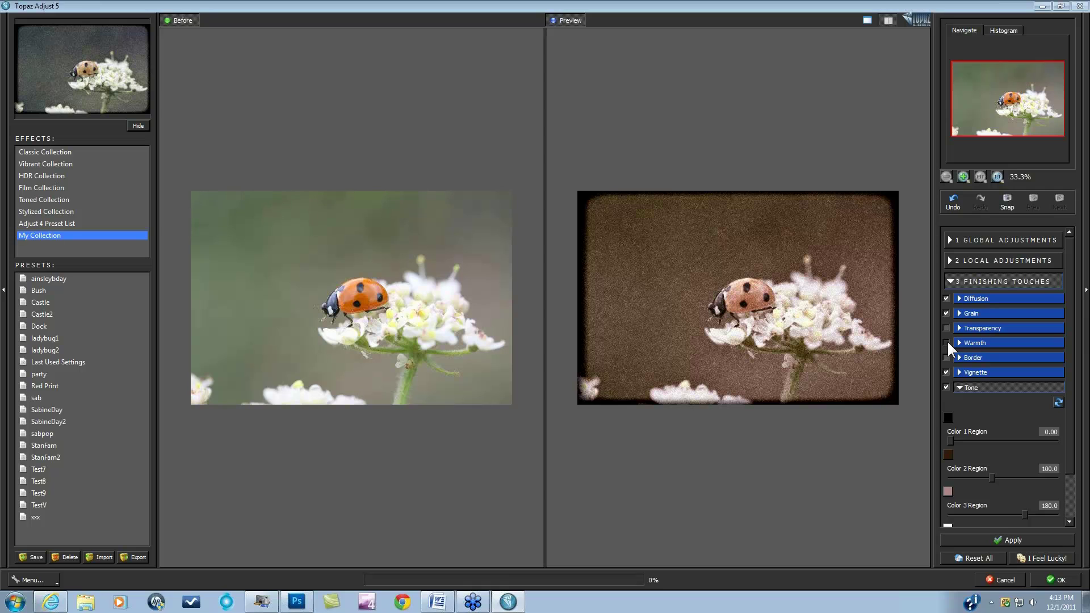
left_click(946, 372)
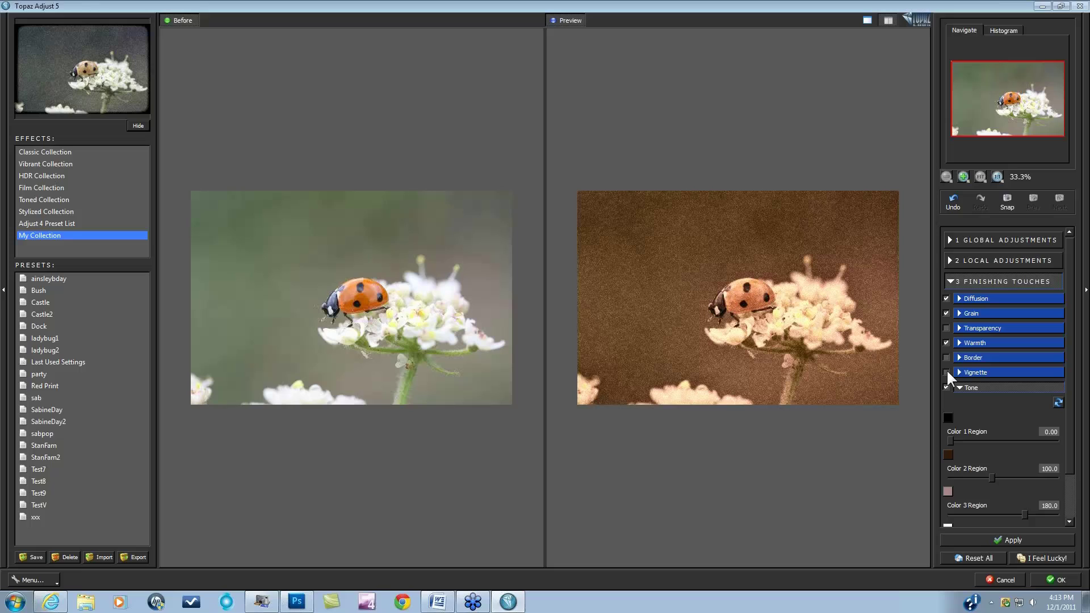
left_click(946, 372)
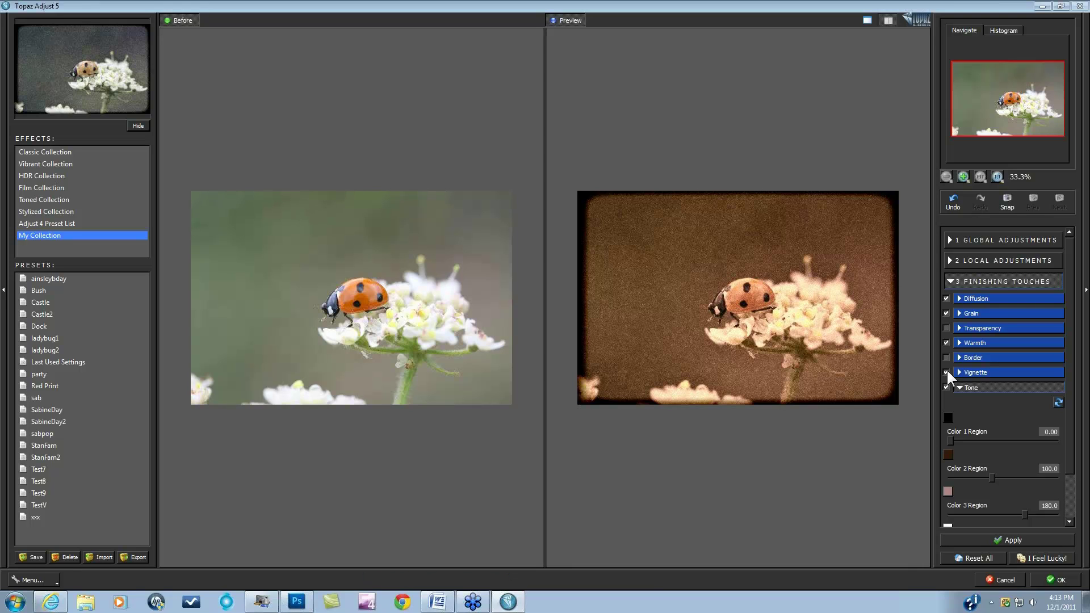
left_click(950, 241)
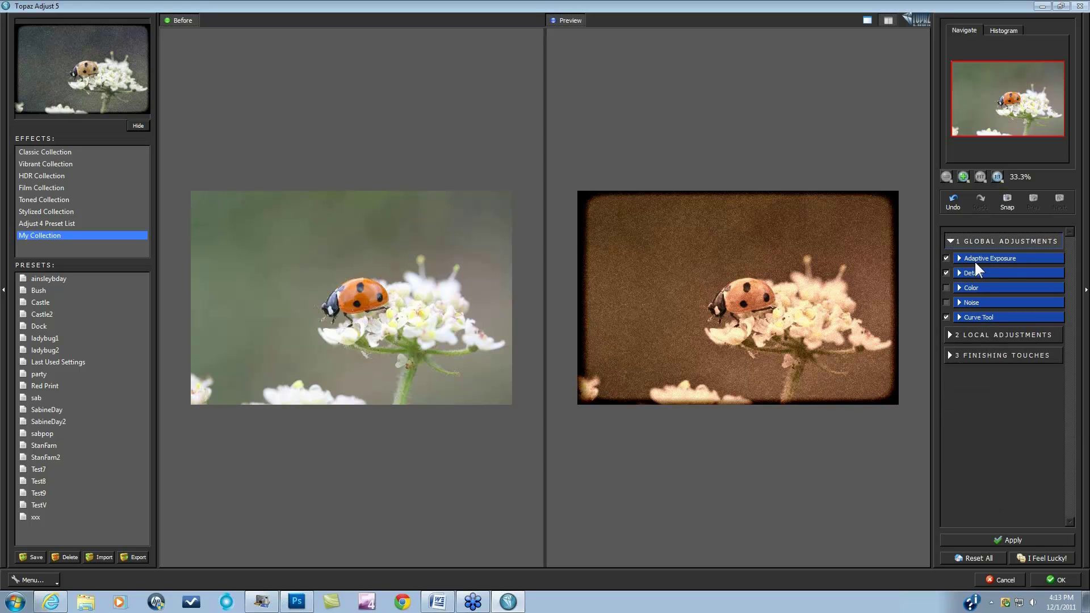
Apply the Film Collection's Vintage Grunge IV preset to the ladybug photo
left_click(948, 353)
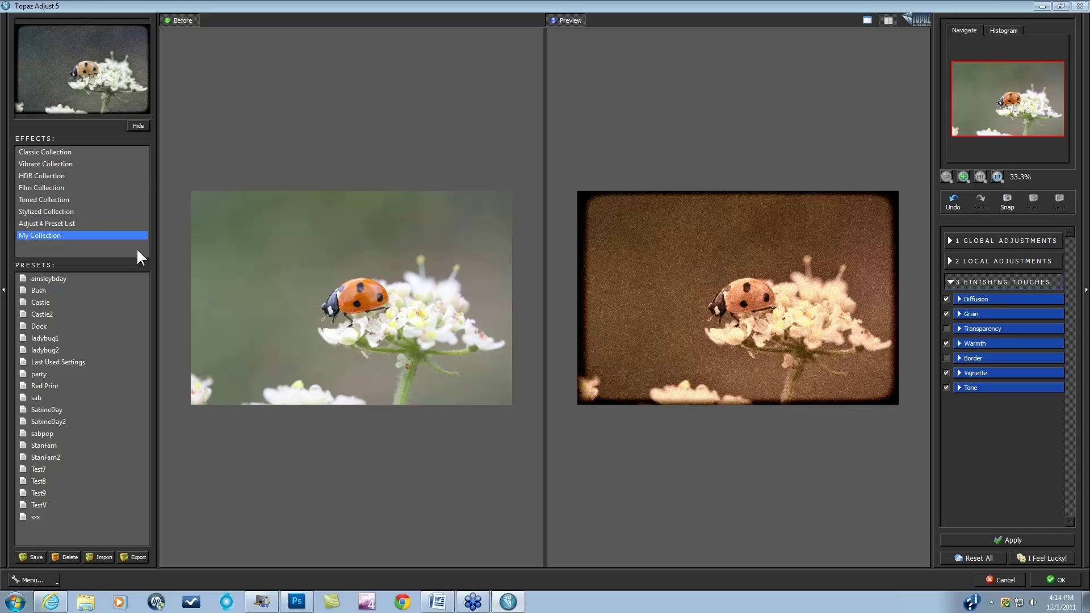
left_click(41, 188)
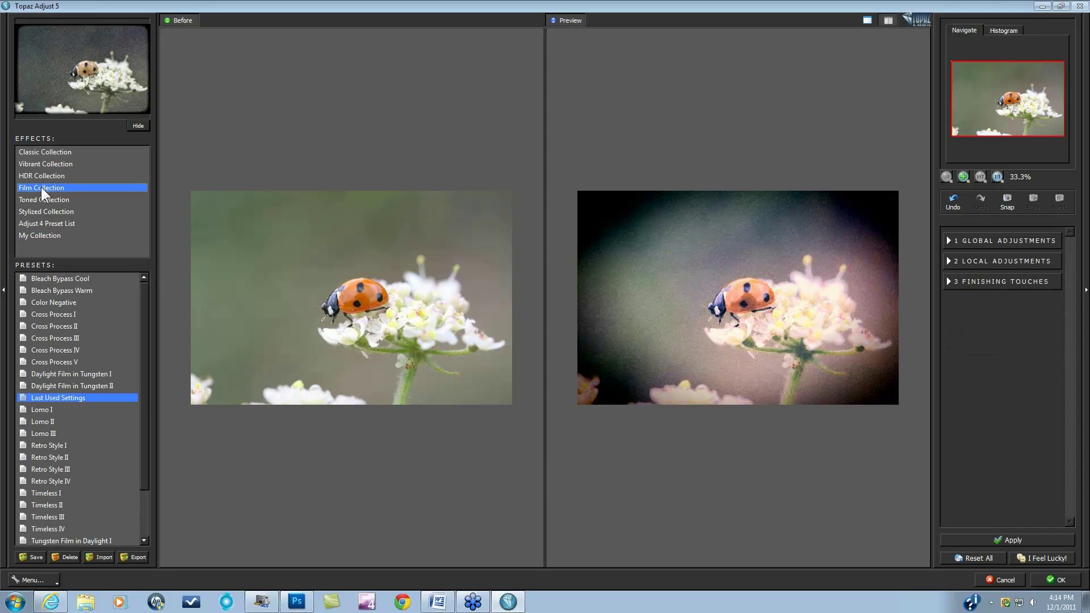
scroll(138, 332, "down", 5)
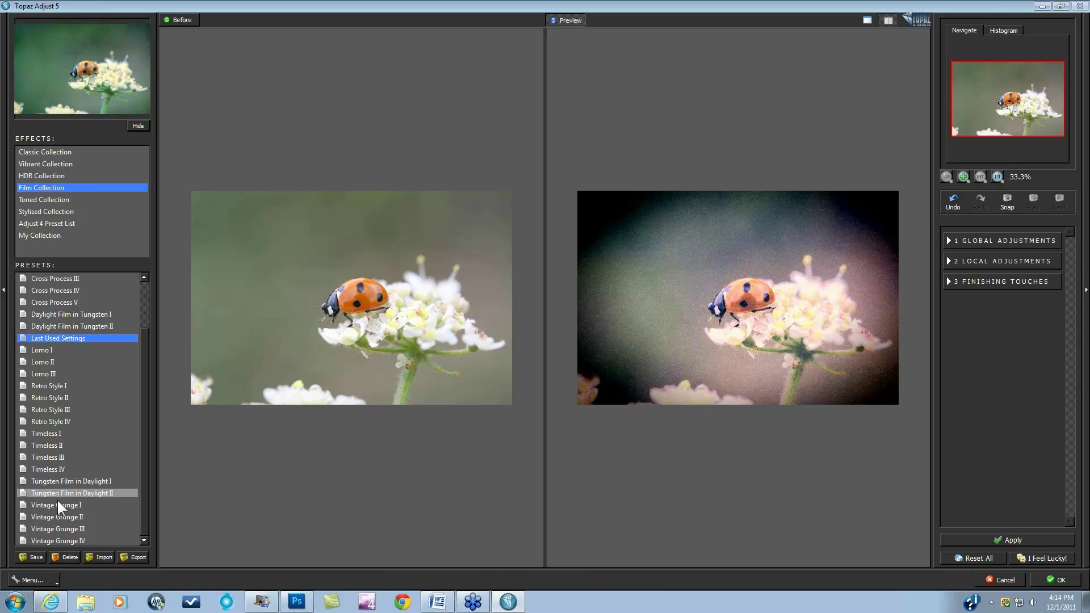
left_click(51, 541)
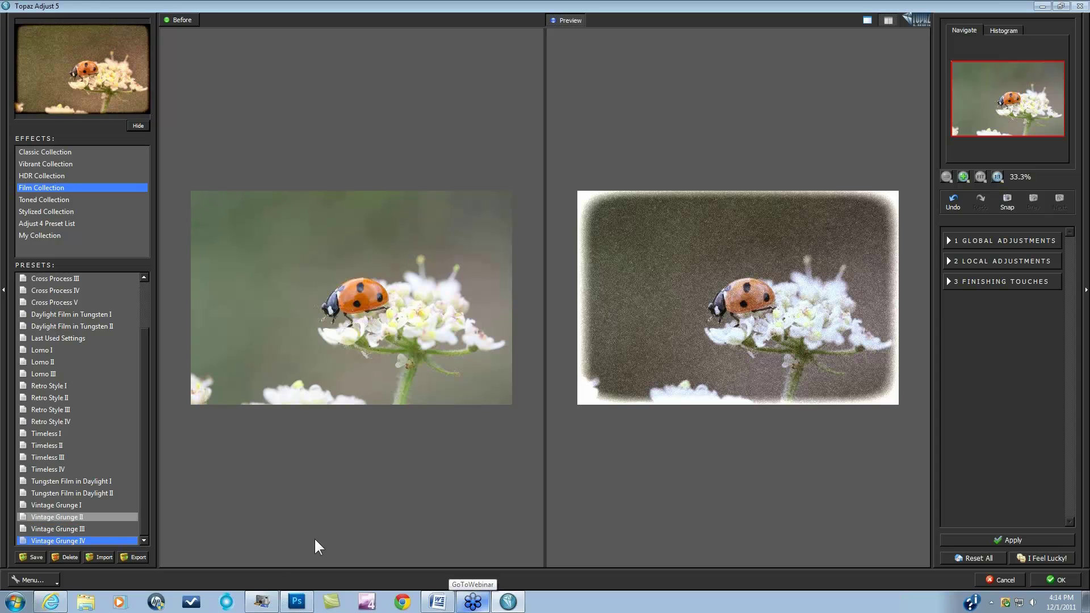
Set the Vignette to Size 0.83, Transition 0.00 and Curvature 1.00
left_click(949, 282)
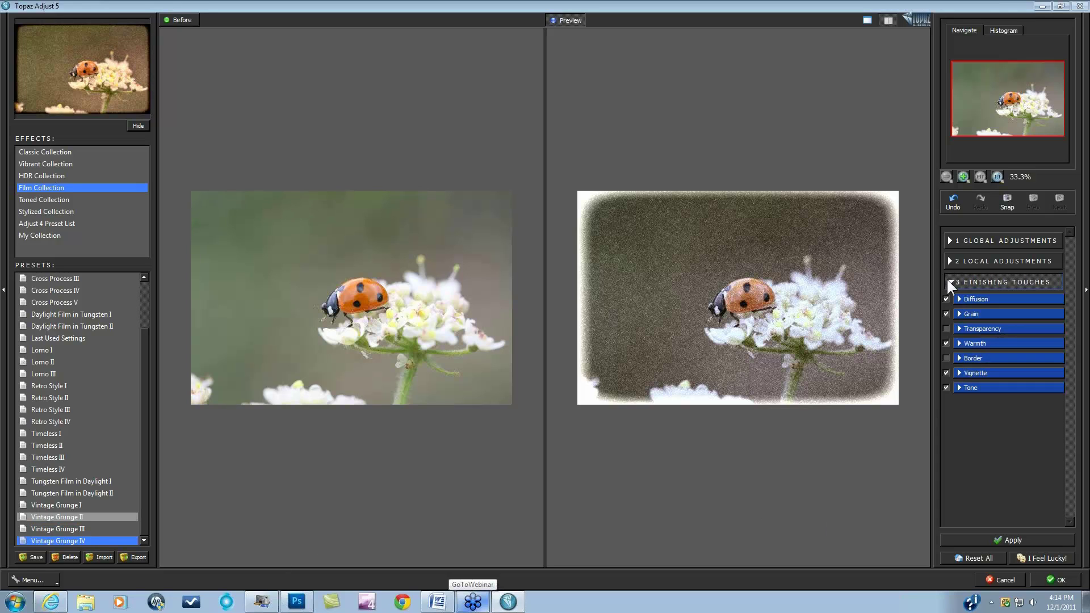
left_click(957, 372)
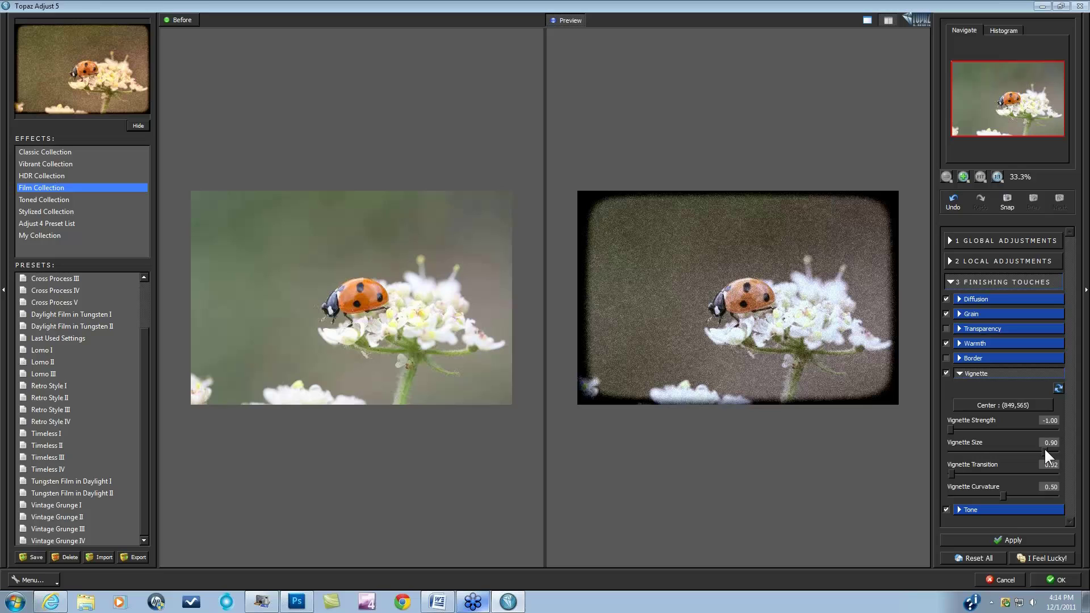
mouse_move(1043, 450)
left_mouse_down()
mouse_move(1027, 447)
mouse_move(1037, 451)
left_mouse_up()
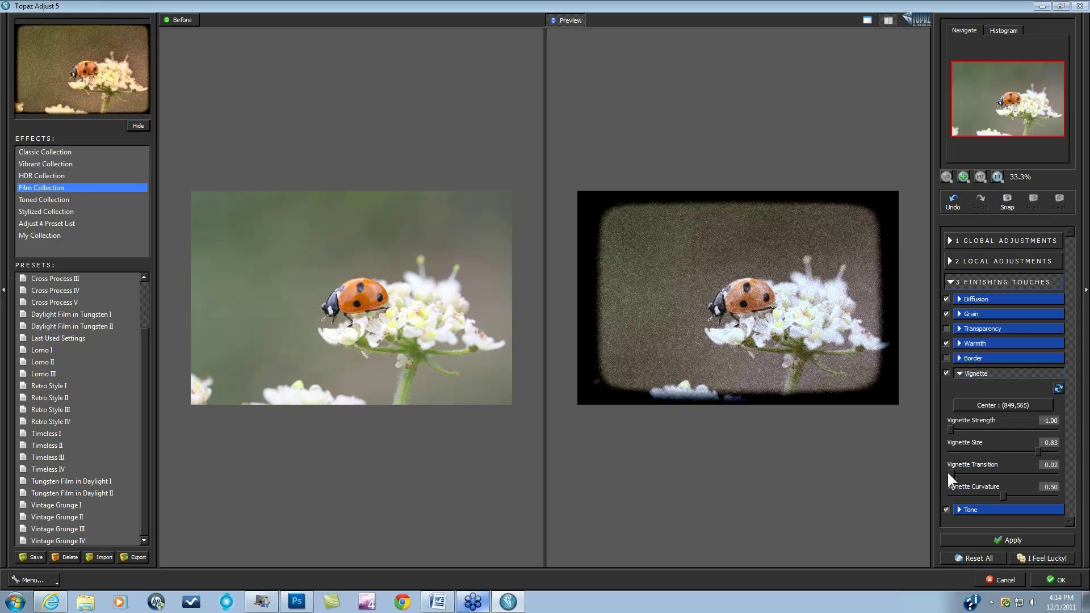
left_click_drag(951, 471, 937, 469)
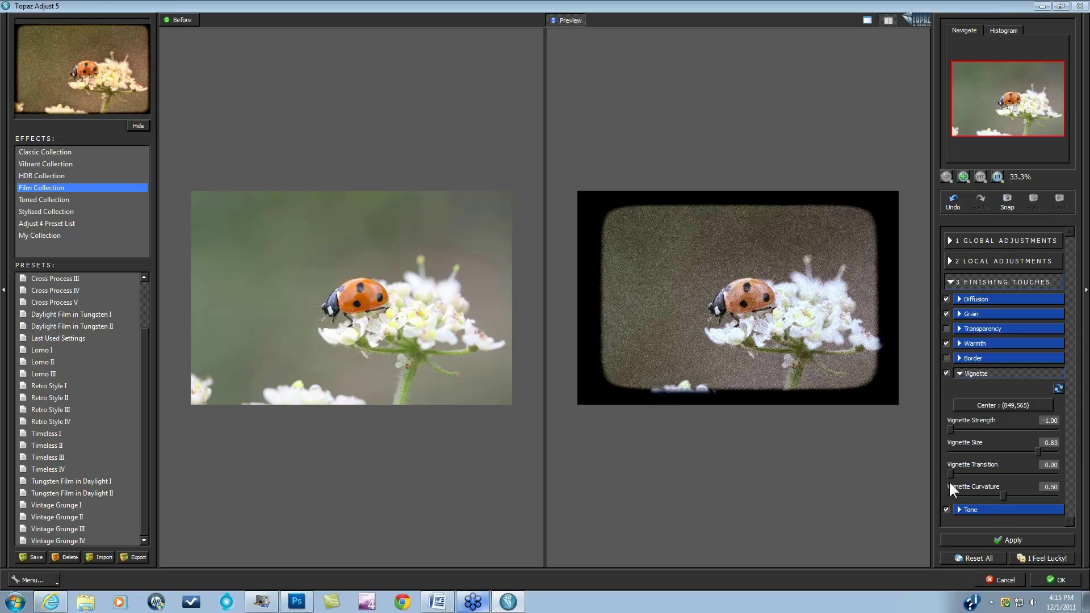
left_click_drag(970, 470, 1083, 498)
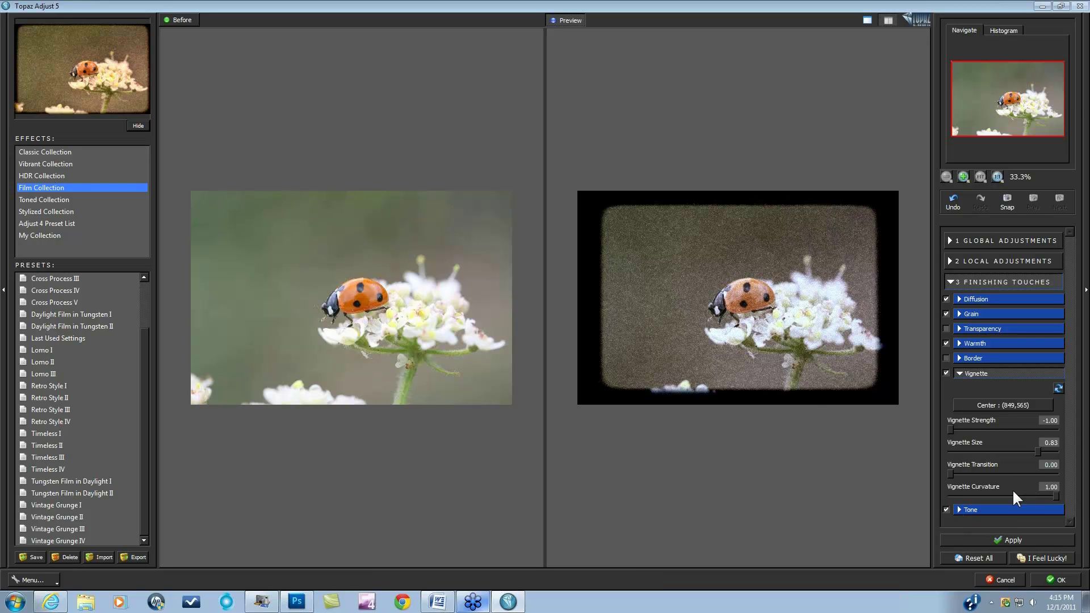